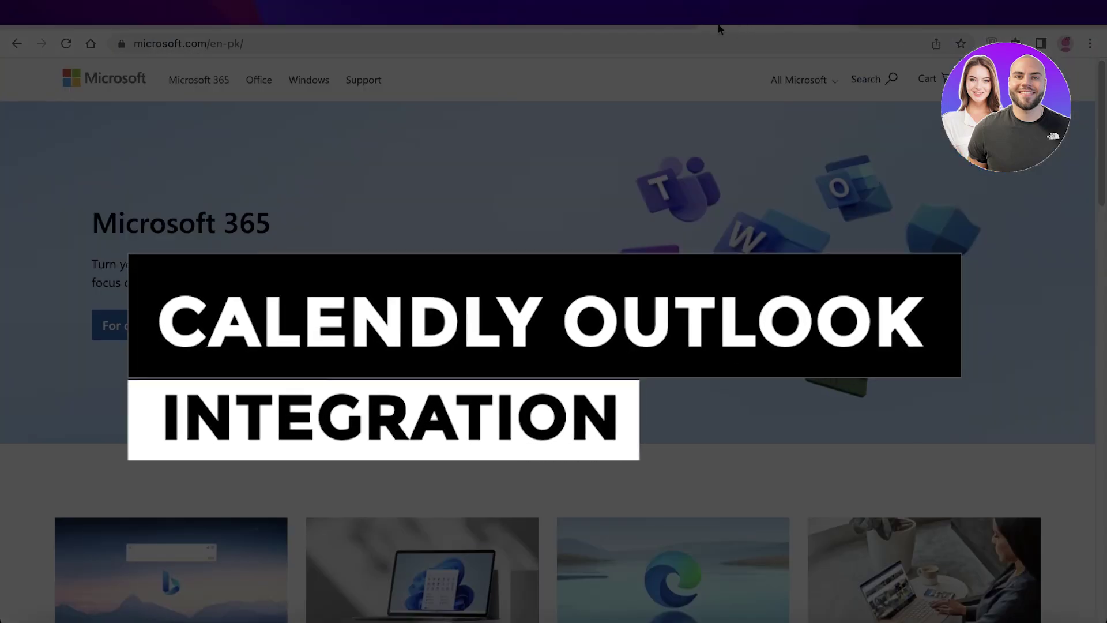
# Bring up the Calendly home page tab and scroll through it
pyautogui.click(623, 27)
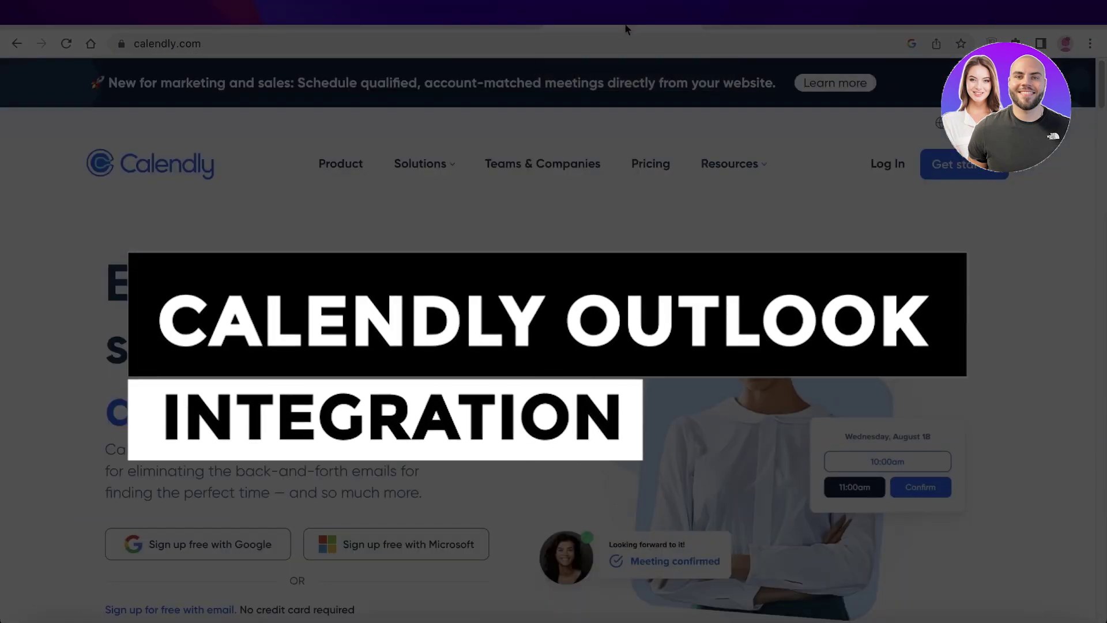
pyautogui.click(756, 27)
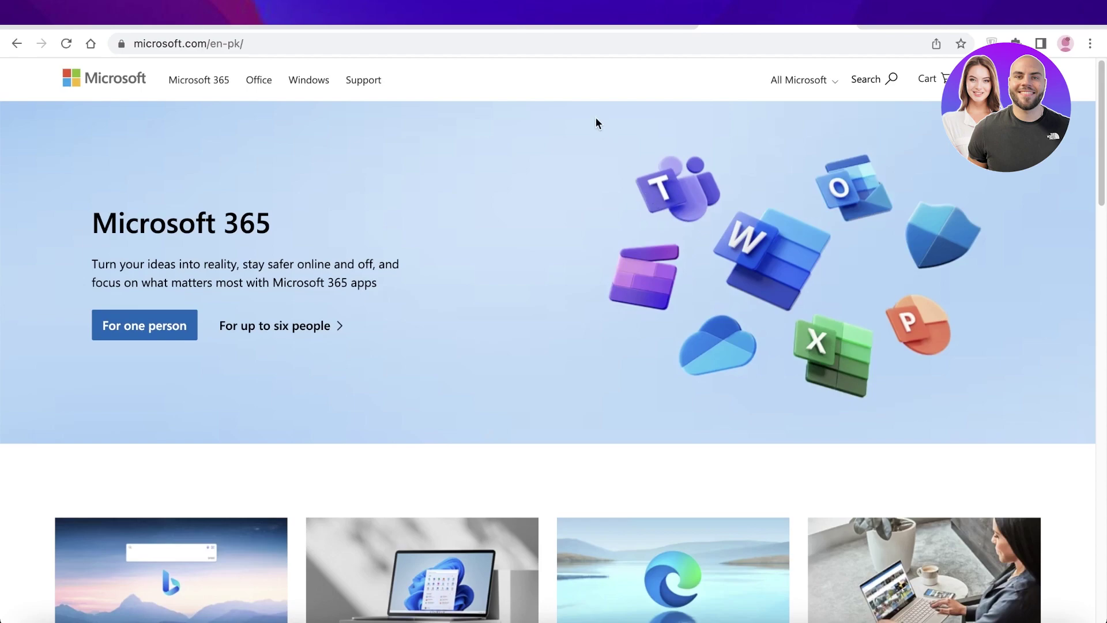
pyautogui.click(608, 24)
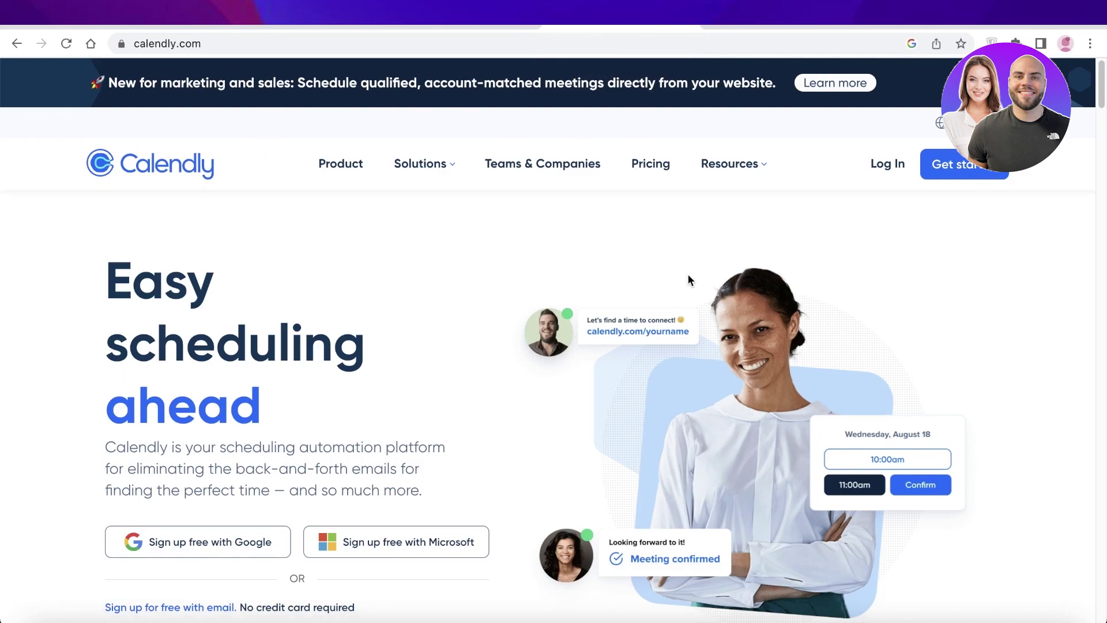
pyautogui.scroll(-2, 688, 279)
pyautogui.scroll(2, 689, 284)
pyautogui.scroll(-5, 917, 261)
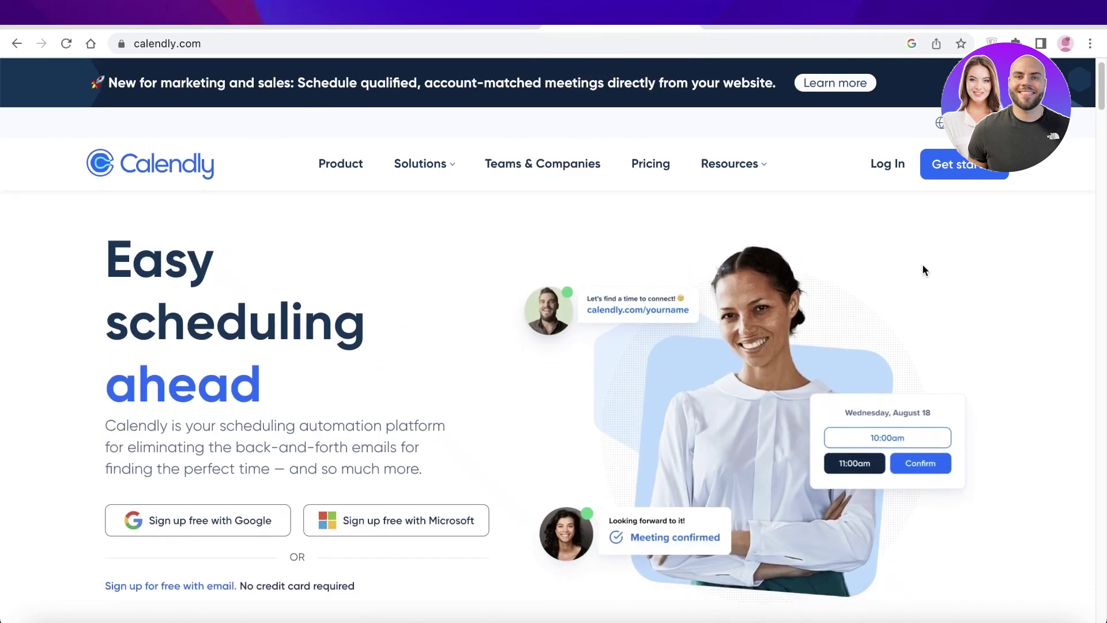
pyautogui.scroll(5, 1046, 306)
pyautogui.scroll(-2, 1052, 308)
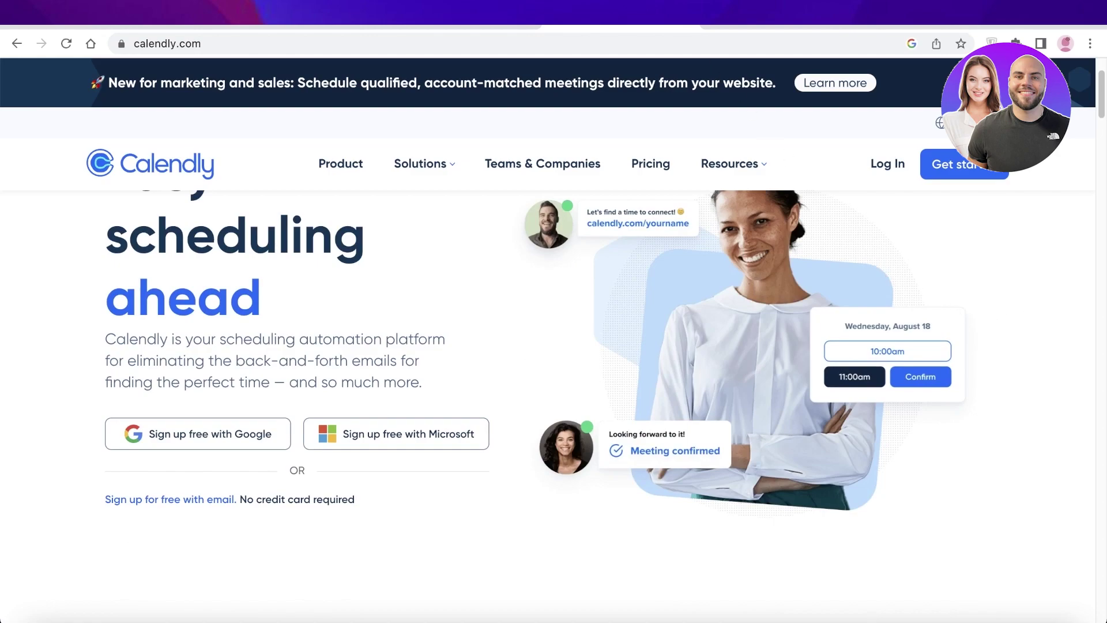
# Return to the Microsoft 365 page and scroll through its contents
pyautogui.click(770, 26)
pyautogui.scroll(-6, 1054, 283)
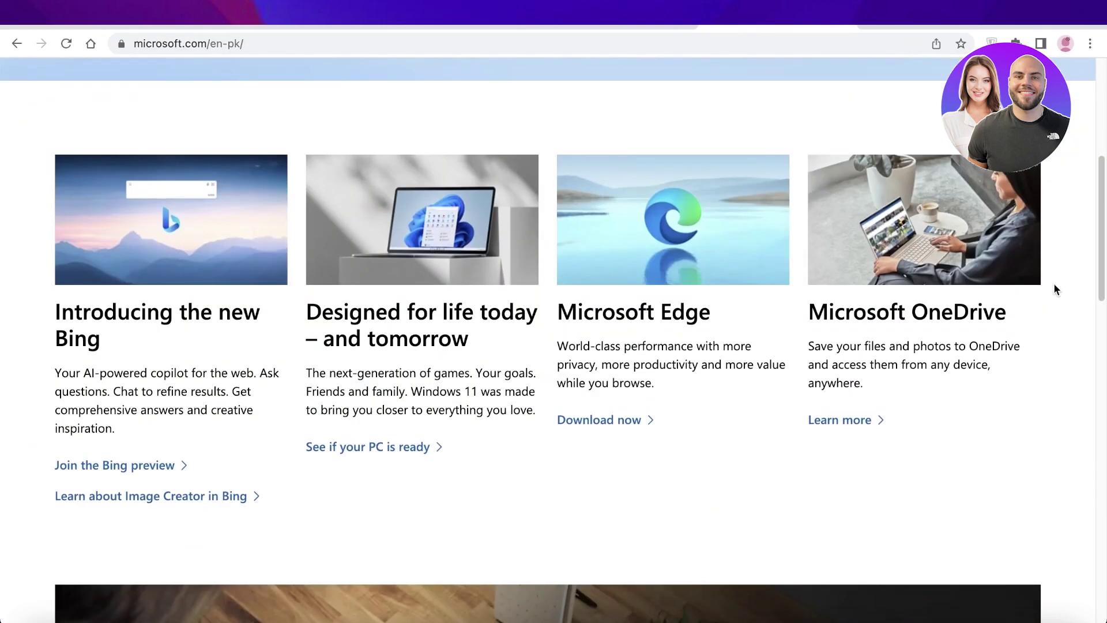
pyautogui.scroll(6, 1054, 282)
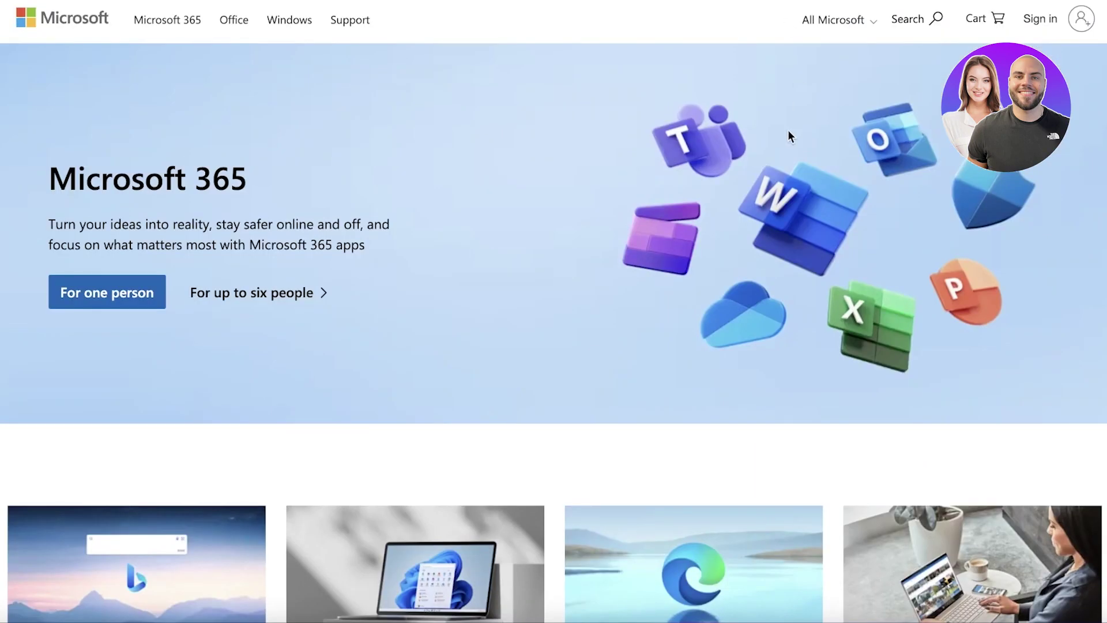
pyautogui.scroll(-4, 685, 248)
pyautogui.scroll(4, 770, 205)
pyautogui.scroll(-5, 772, 206)
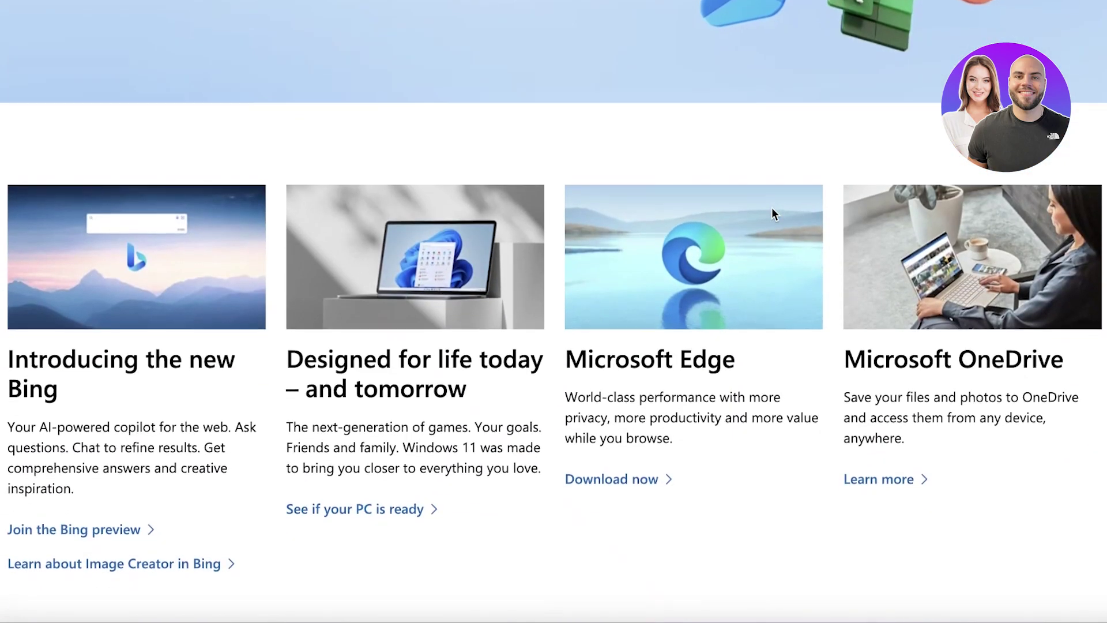
pyautogui.scroll(-3, 771, 206)
pyautogui.scroll(8, 772, 207)
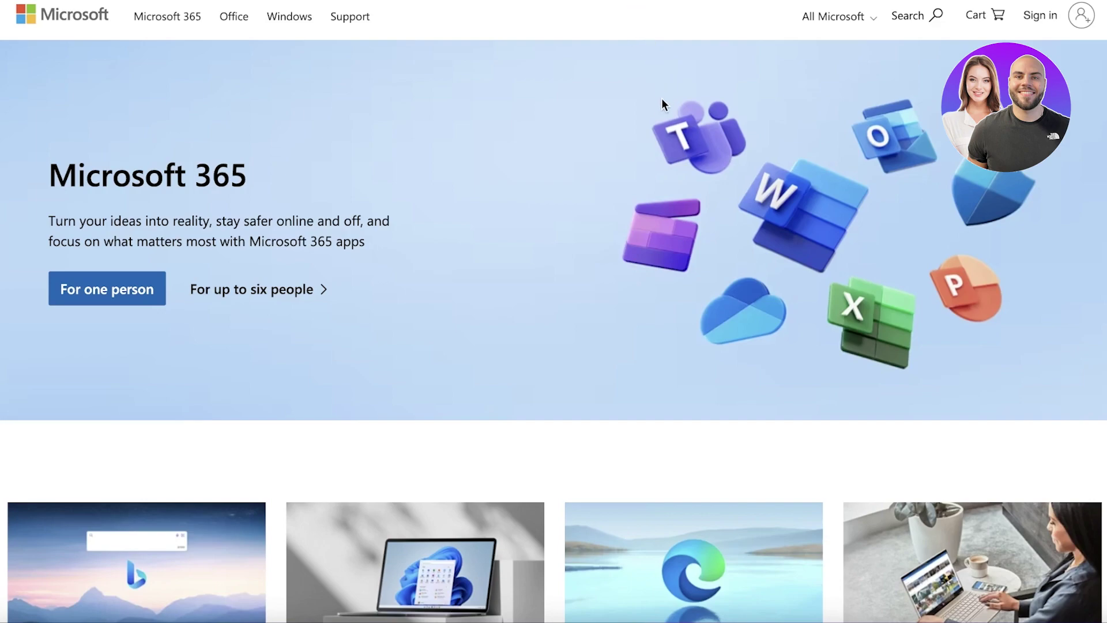
pyautogui.scroll(-1, 660, 118)
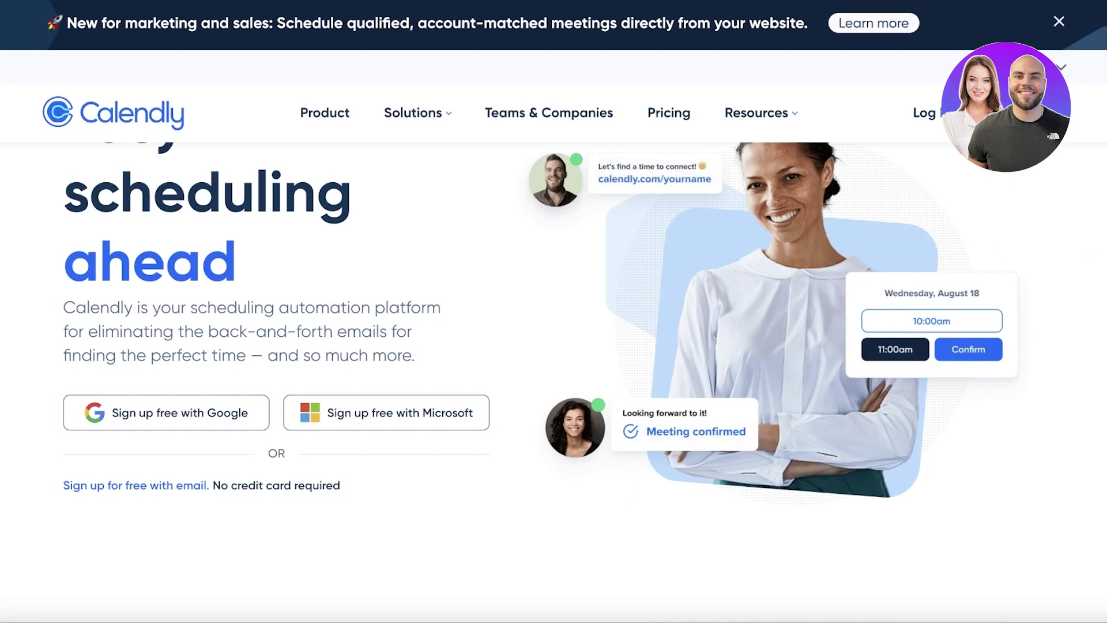
pyautogui.scroll(-3, 553, 346)
pyautogui.scroll(-2, 554, 346)
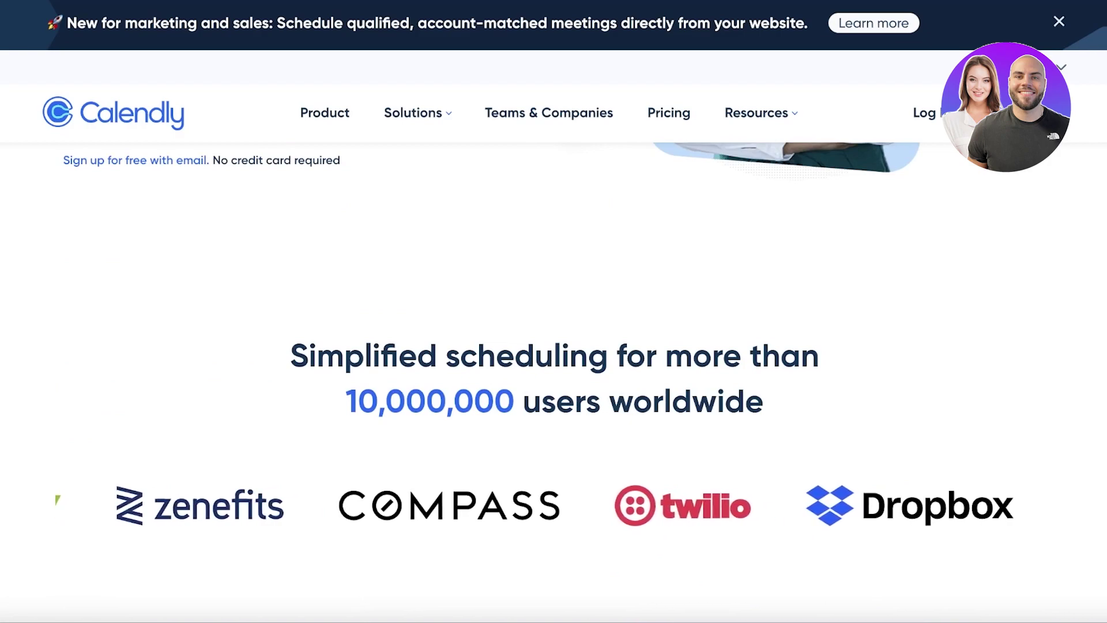
pyautogui.scroll(-4, 554, 346)
pyautogui.scroll(10, 554, 346)
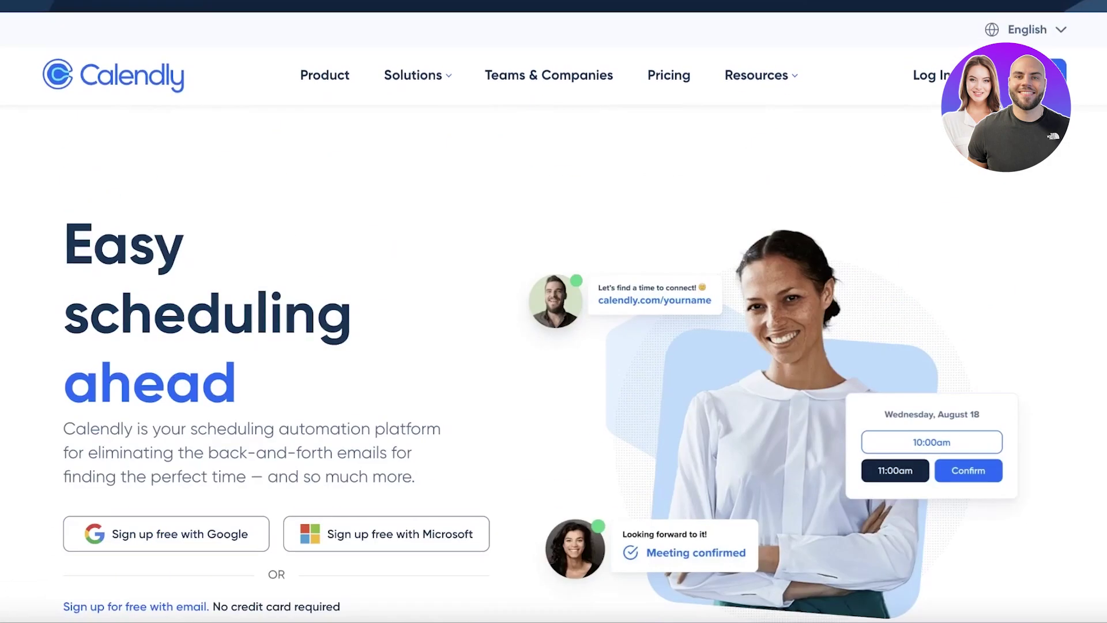
# Close the Calendly homepage's promo banner and scroll back to the top
pyautogui.click(1059, 22)
pyautogui.scroll(-6, 1097, 159)
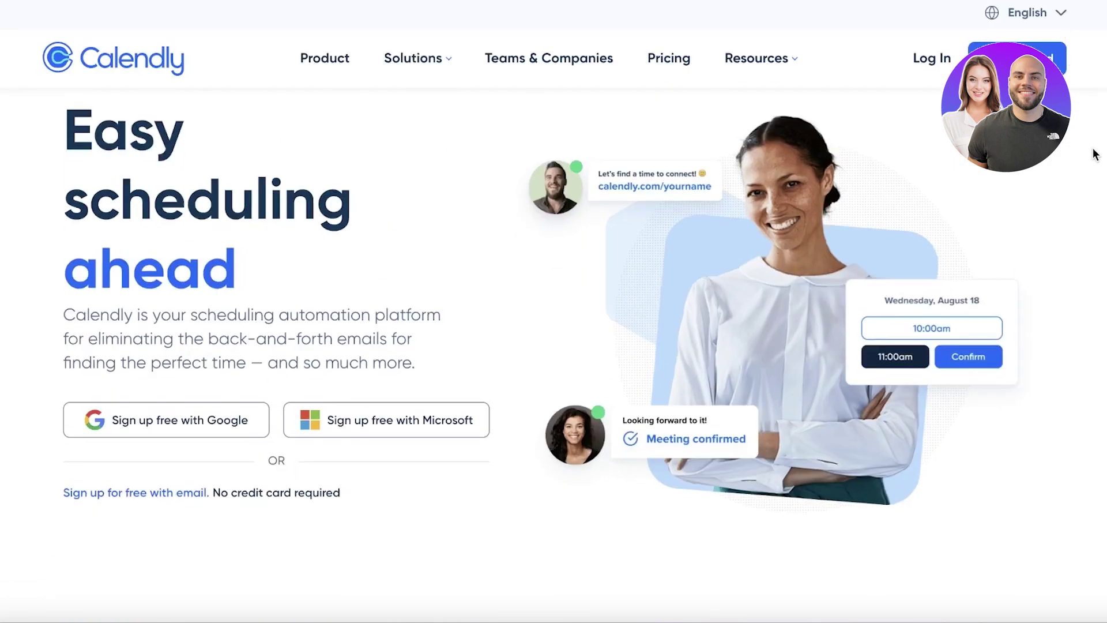
pyautogui.scroll(-10, 1097, 159)
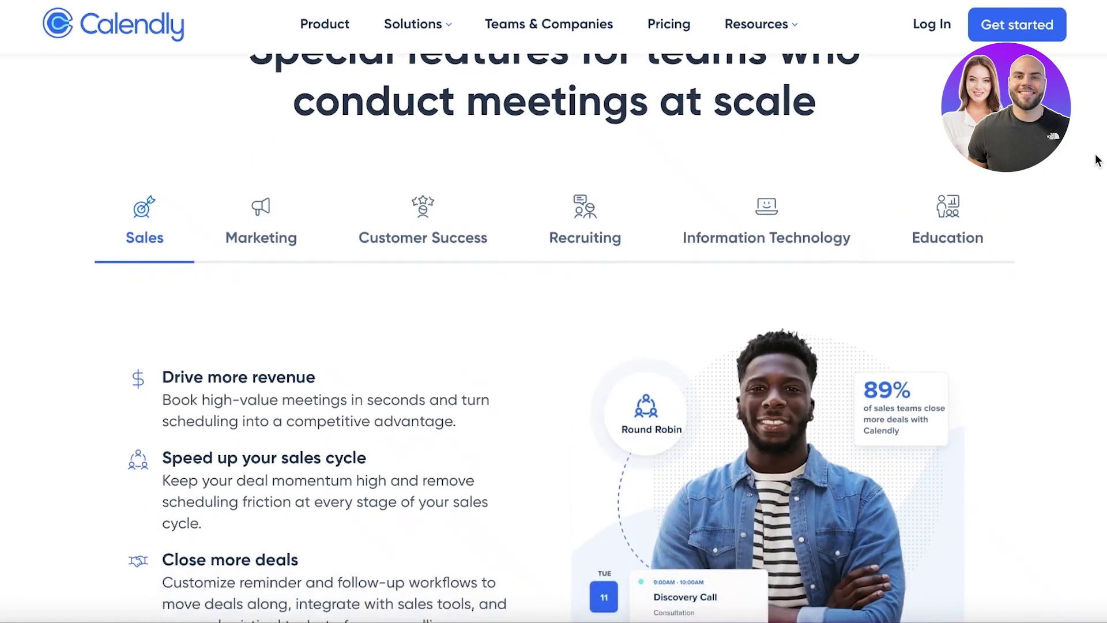
pyautogui.scroll(-3, 1097, 160)
pyautogui.scroll(15, 1097, 160)
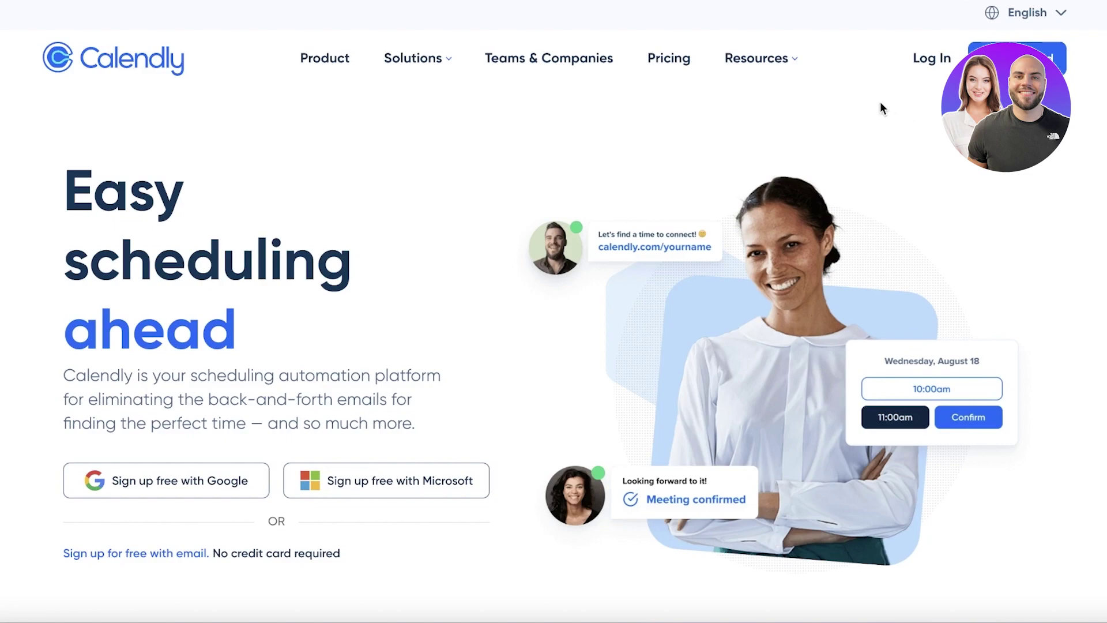
# Sign up for Calendly with a Google account and allow access to its calendars
pyautogui.click(1017, 58)
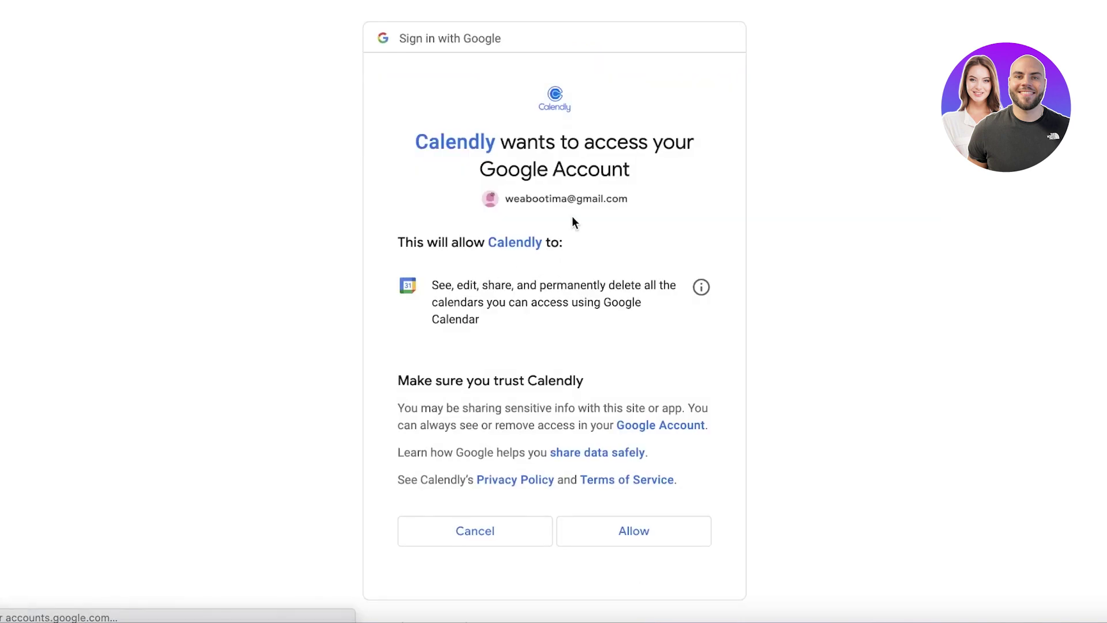
pyautogui.click(640, 530)
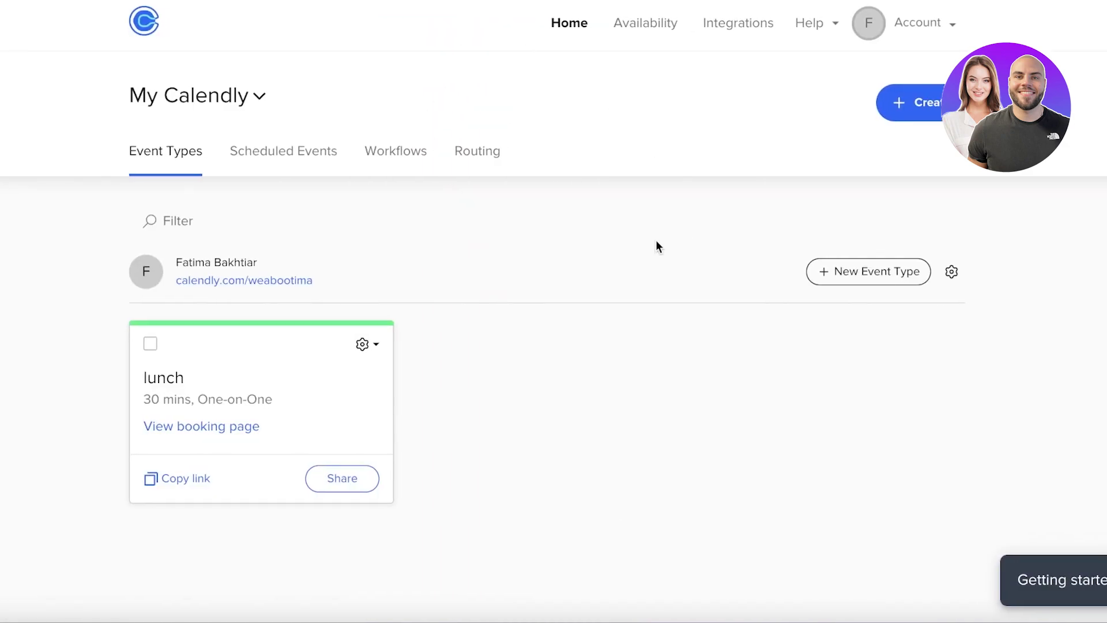
pyautogui.click(287, 151)
pyautogui.scroll(-1, 439, 236)
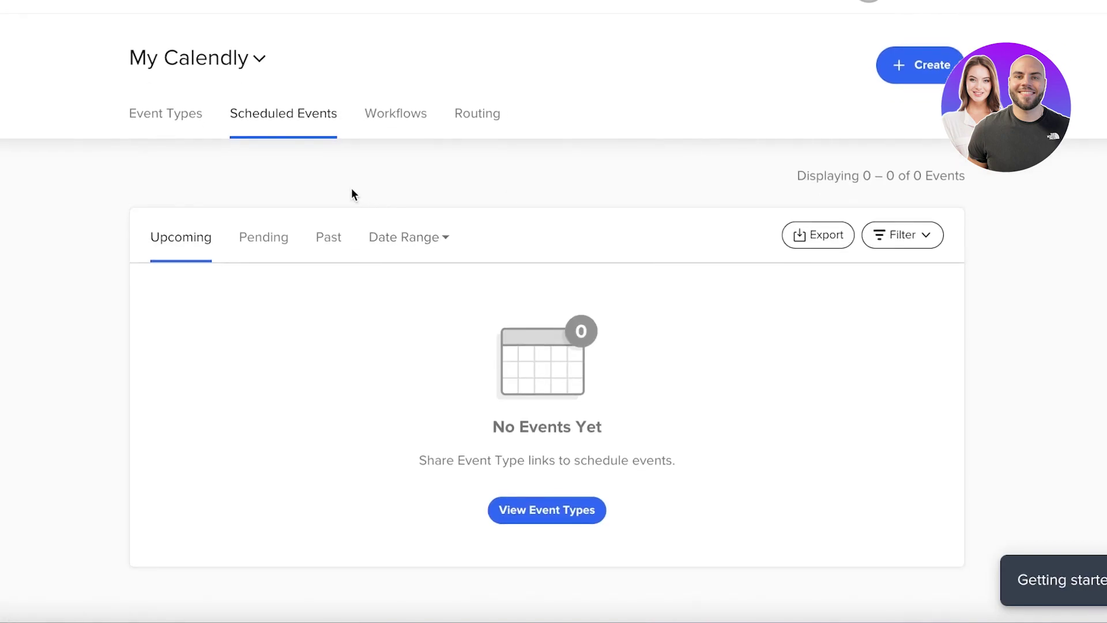
pyautogui.scroll(1, 184, 151)
pyautogui.click(184, 153)
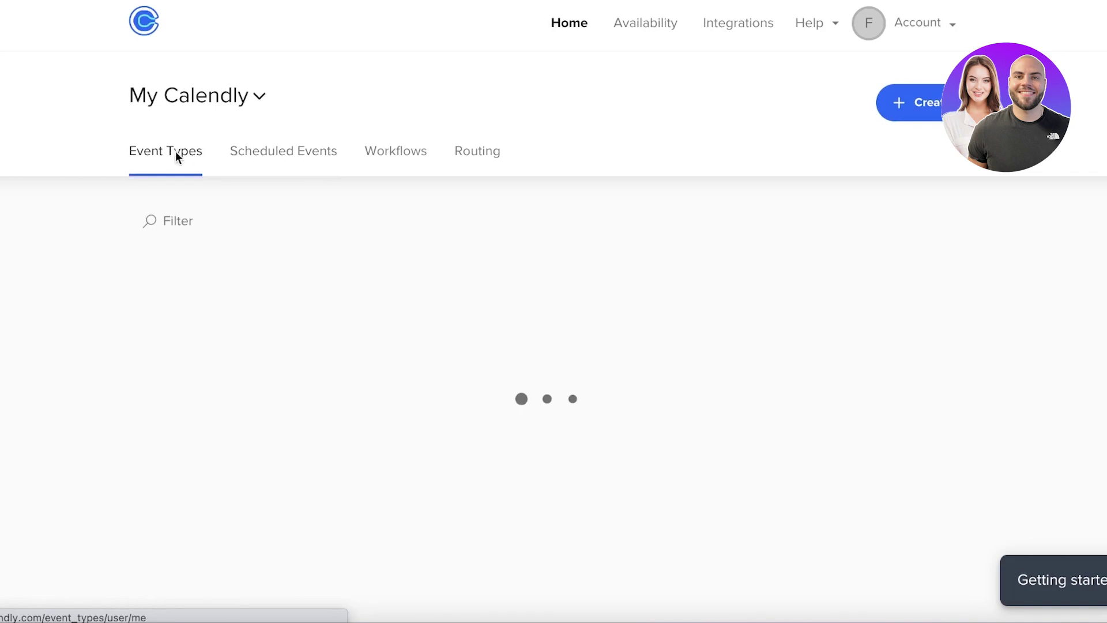
pyautogui.click(383, 157)
pyautogui.click(474, 155)
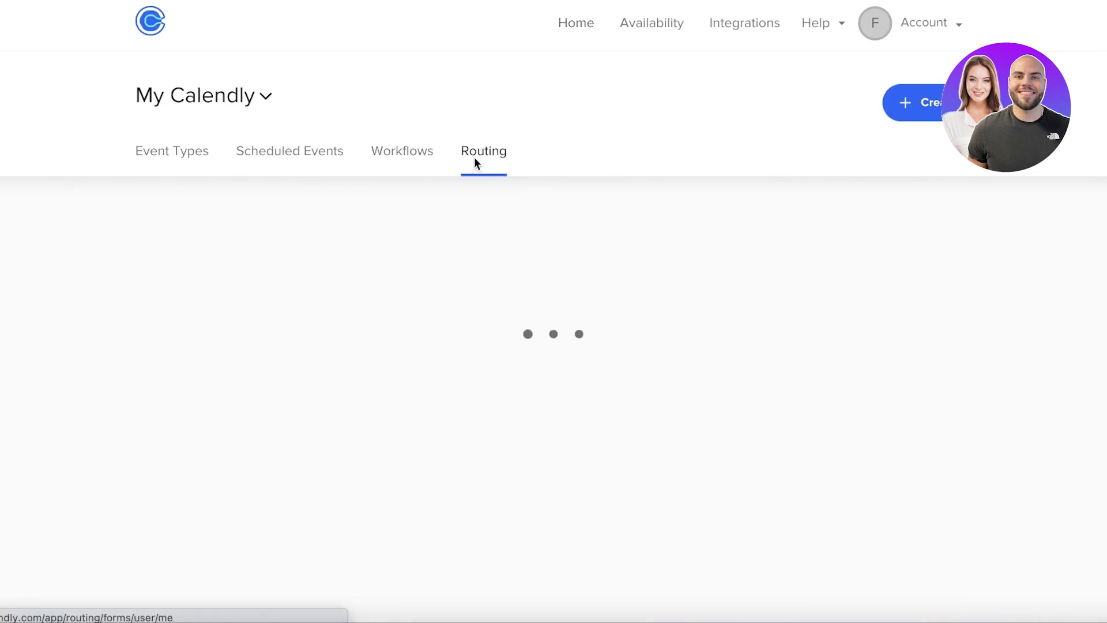
pyautogui.click(172, 158)
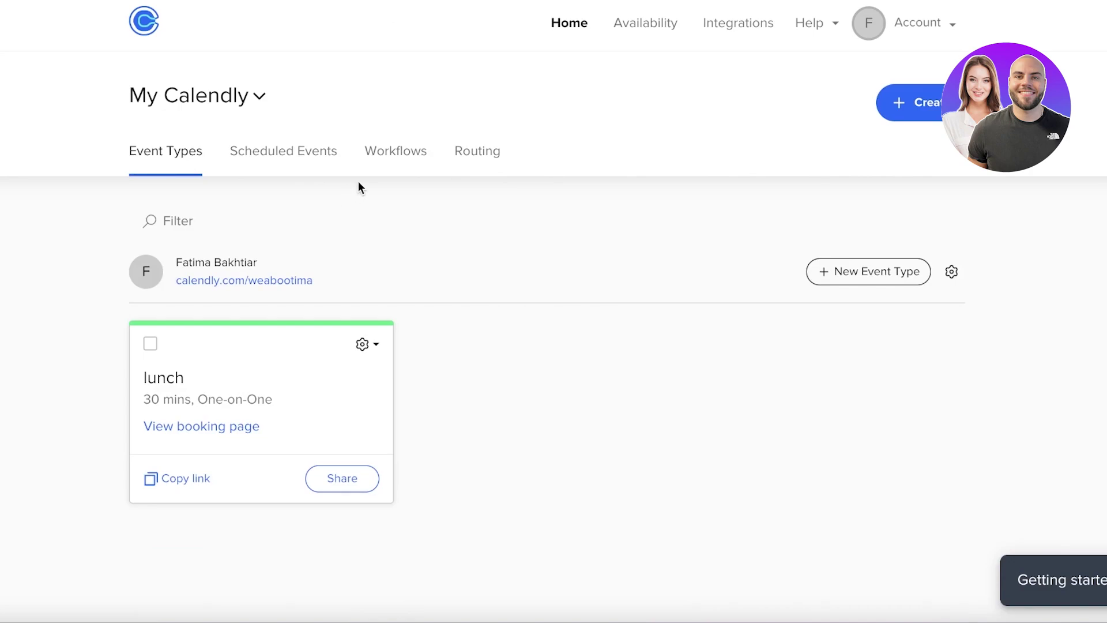
pyautogui.scroll(-1, 1084, 346)
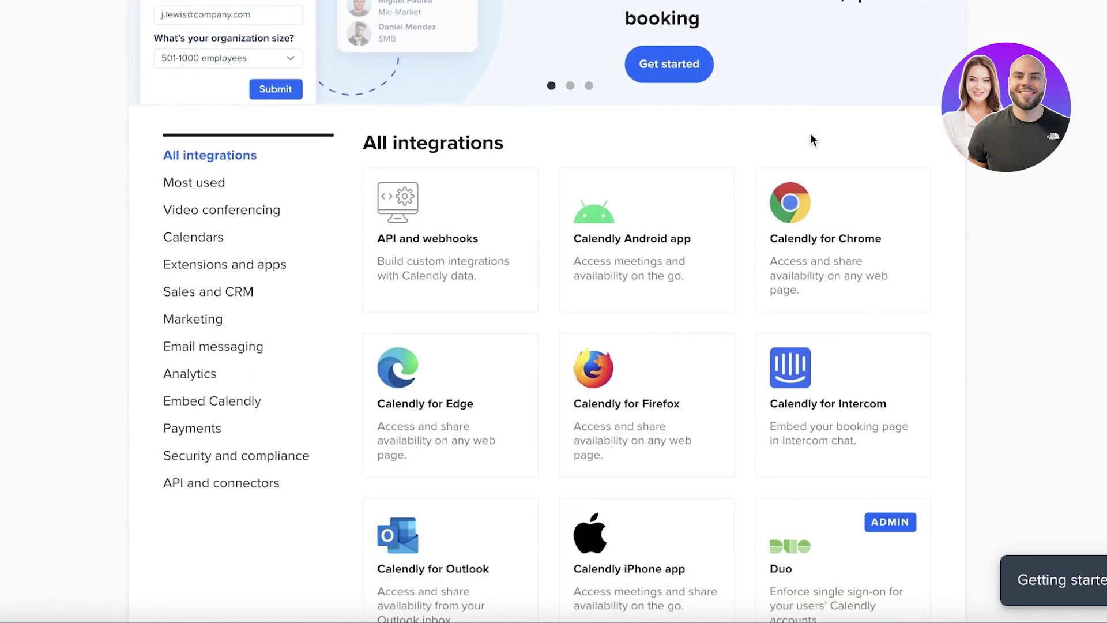
# Scroll the All integrations grid down to cards like Outlook for Workflows, Salesforce and Slack
pyautogui.scroll(-1, 791, 151)
pyautogui.scroll(3, 784, 154)
pyautogui.scroll(1, 785, 162)
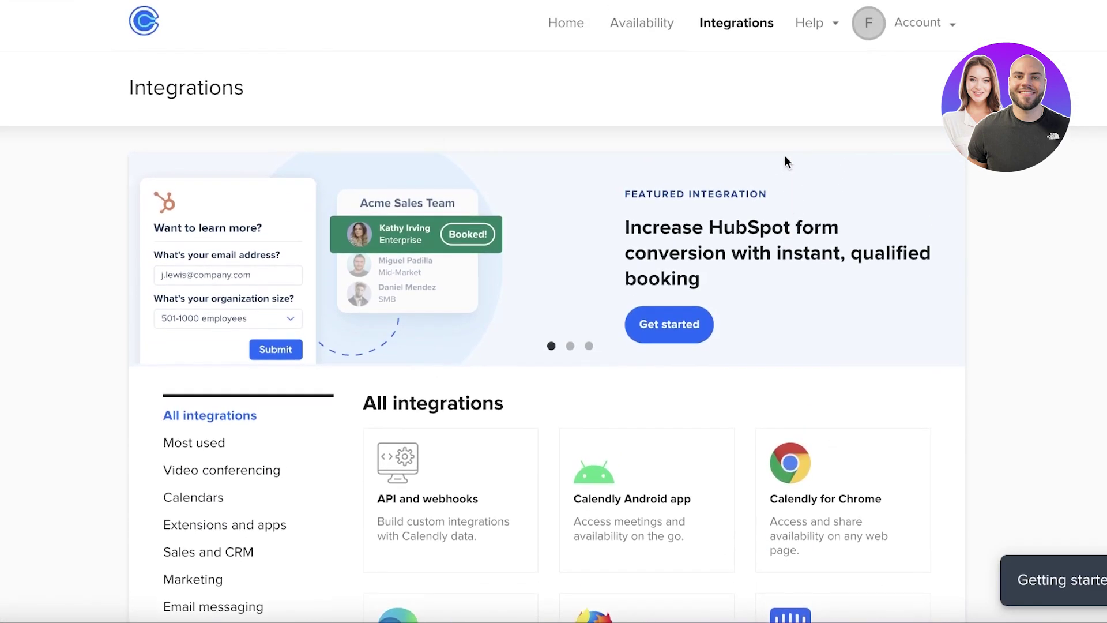
pyautogui.scroll(-5, 504, 188)
pyautogui.scroll(2, 504, 188)
pyautogui.scroll(-5, 544, 233)
pyautogui.scroll(-15, 870, 307)
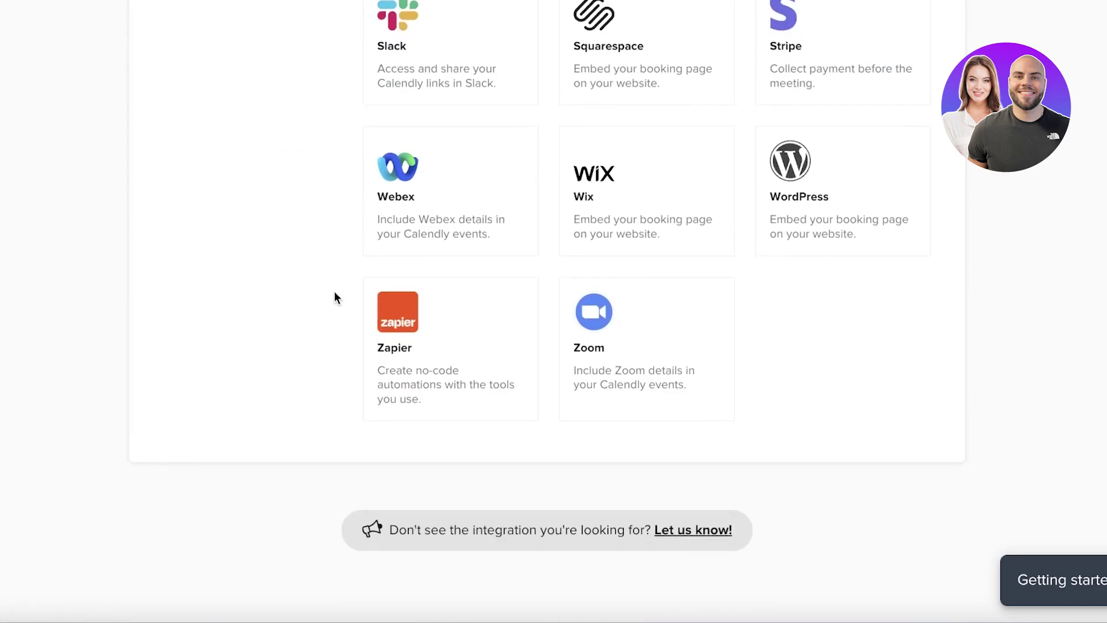
pyautogui.scroll(10, 334, 292)
pyautogui.scroll(3, 334, 292)
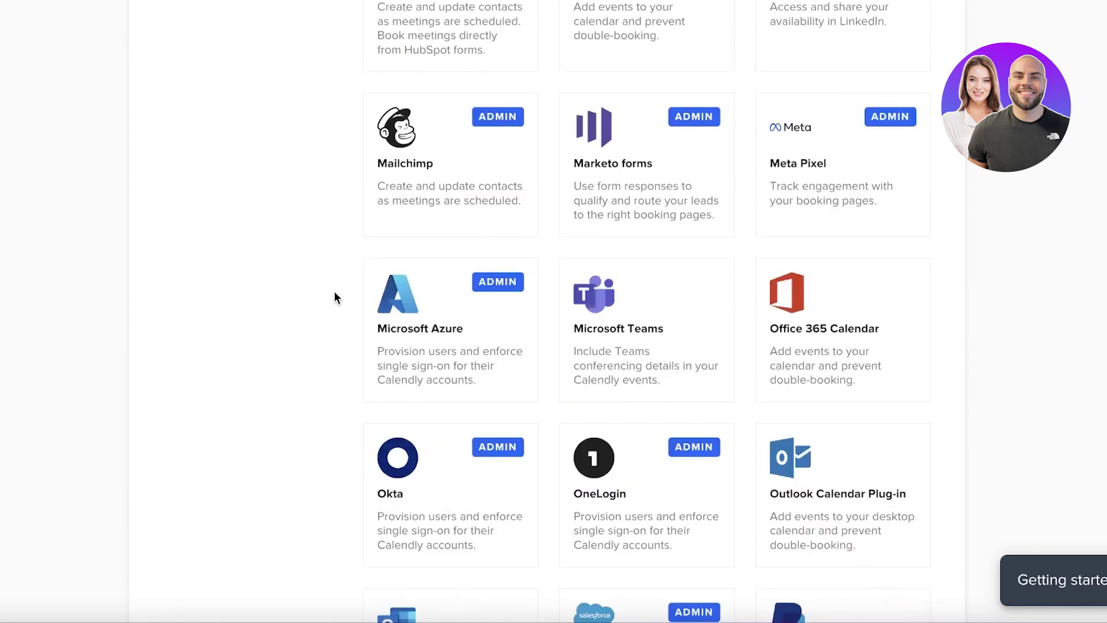
pyautogui.scroll(-6, 334, 292)
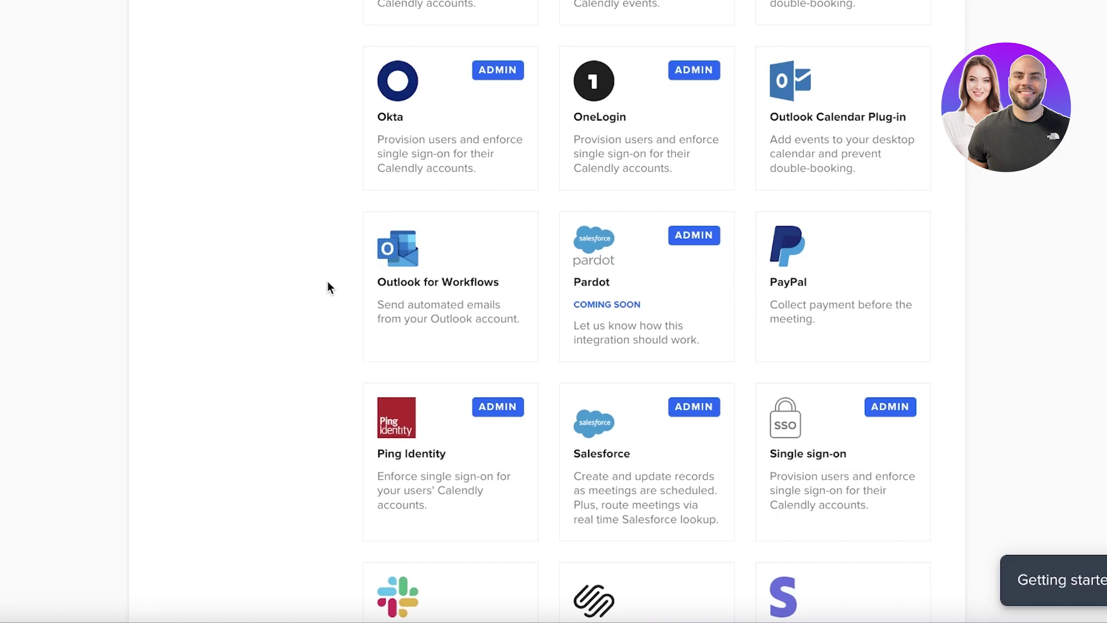
pyautogui.scroll(-1, 328, 282)
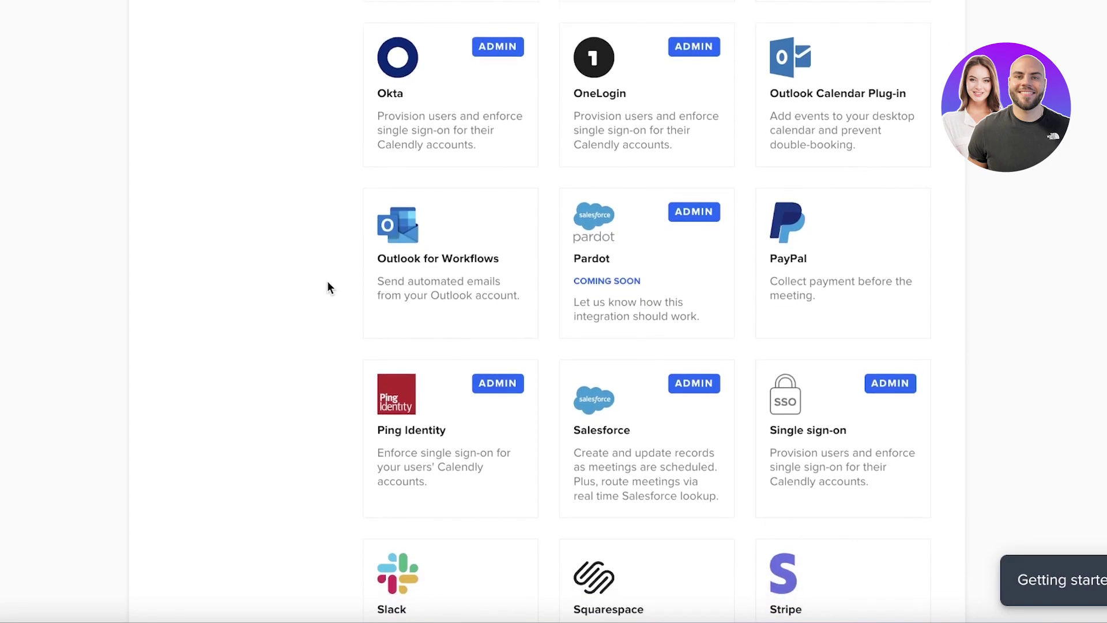
pyautogui.scroll(-1, 327, 286)
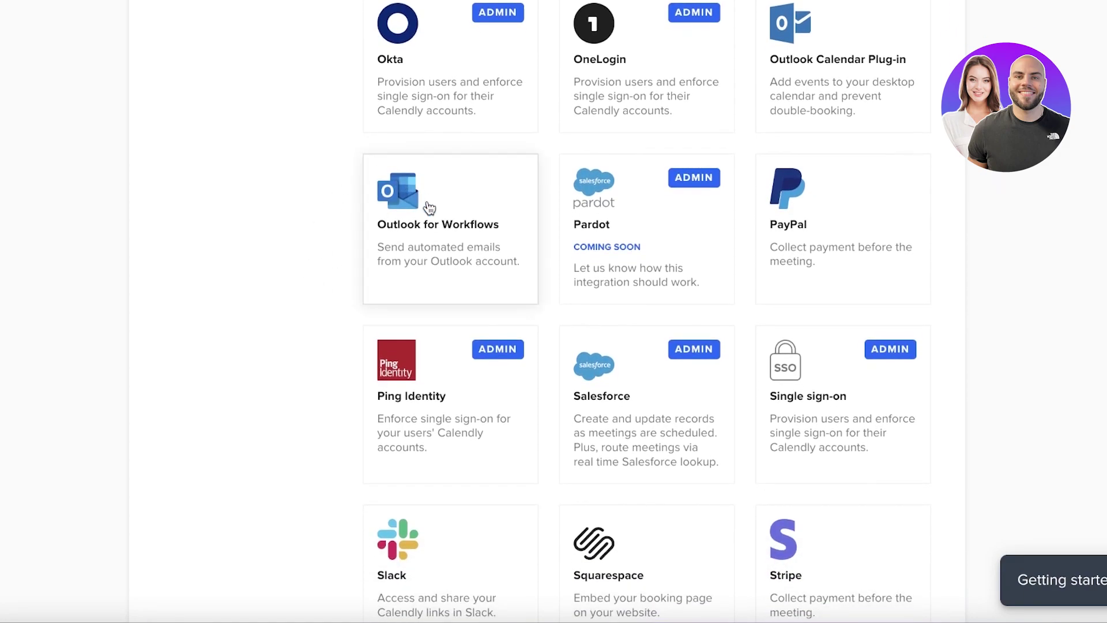
pyautogui.scroll(-7, 429, 207)
# Scroll back up to the Office 365 Calendar and Outlook Calendar Plug-in cards
pyautogui.scroll(8, 317, 229)
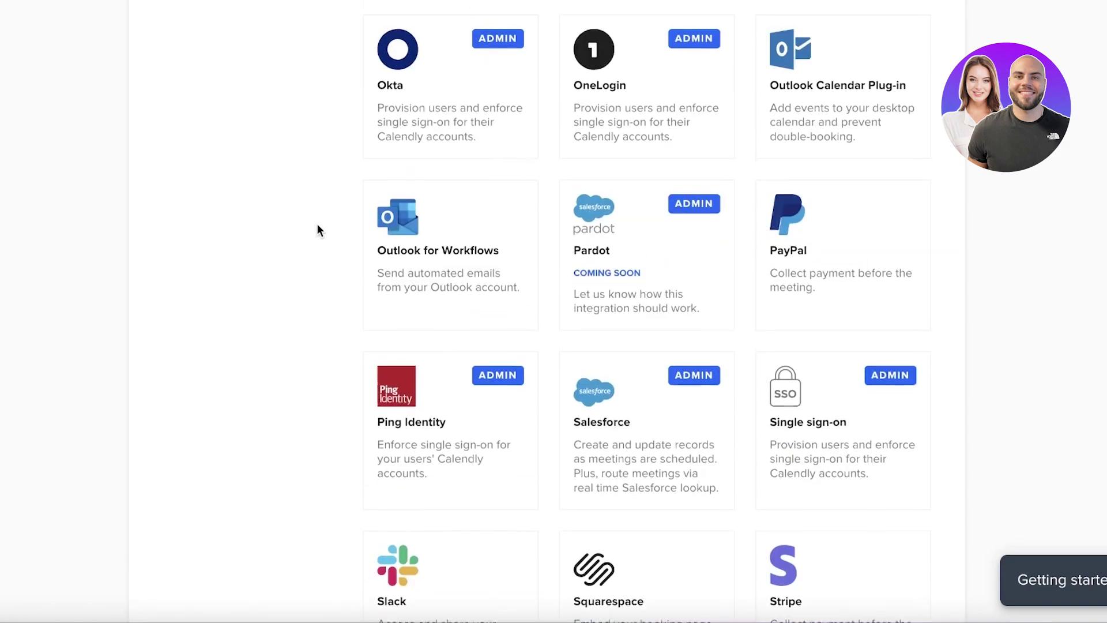
pyautogui.scroll(2, 470, 292)
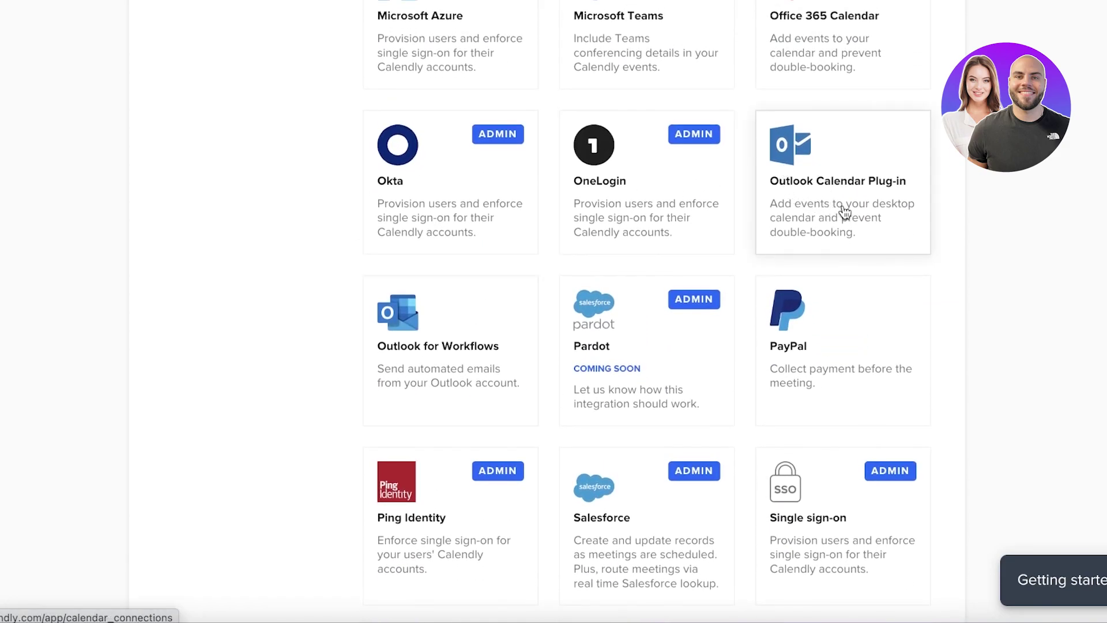
pyautogui.scroll(1, 808, 221)
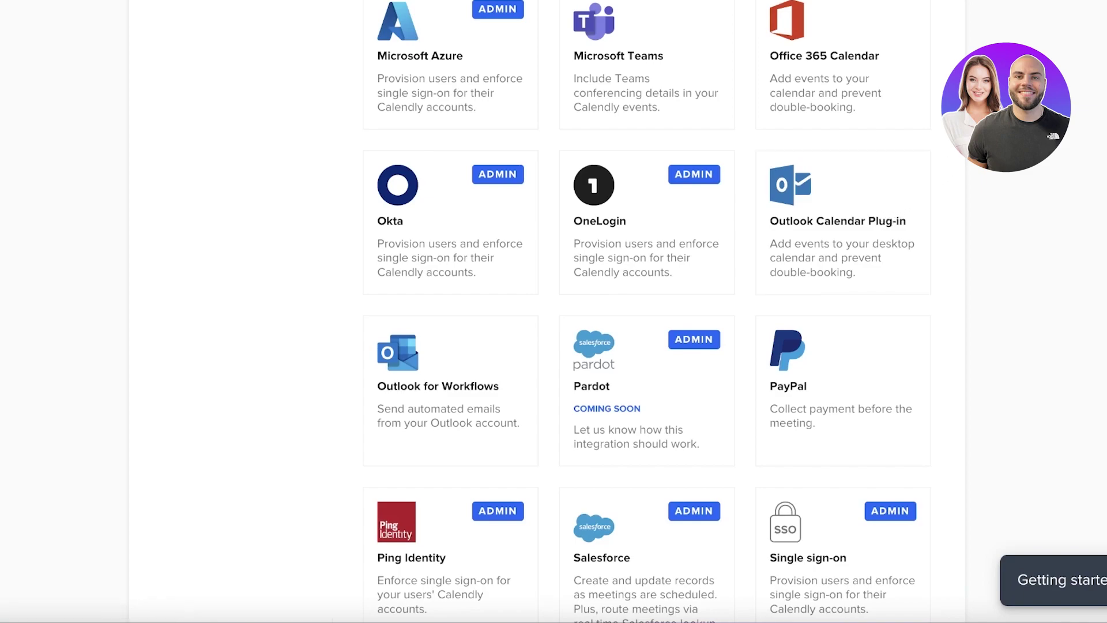
pyautogui.scroll(1, 882, 201)
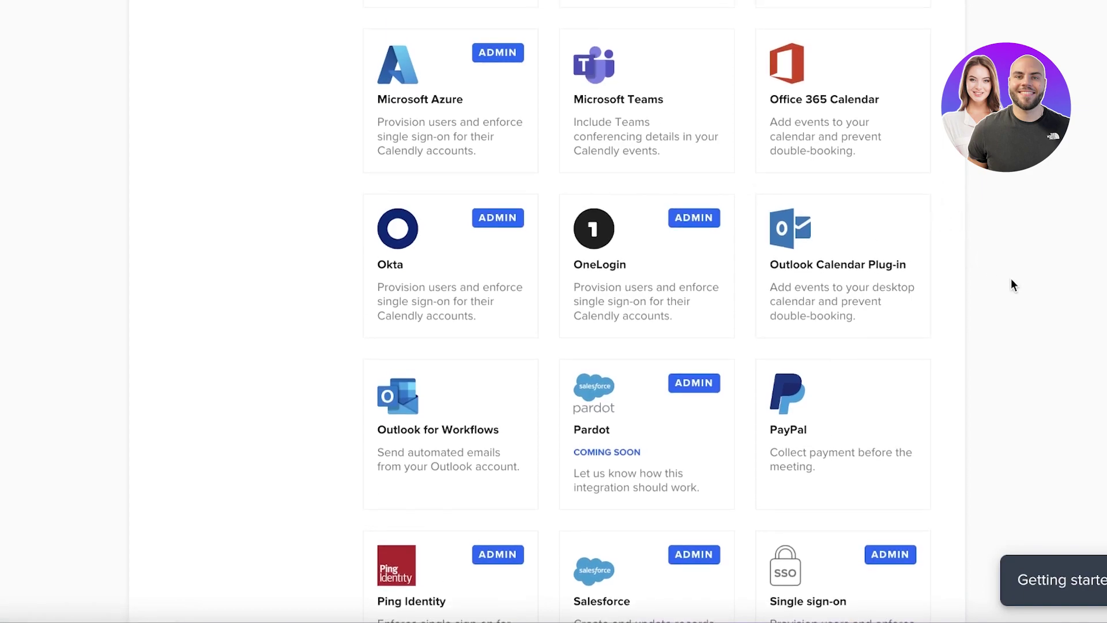
pyautogui.scroll(6, 1012, 275)
# Scroll further up the Integrations page until the Calendly for Outlook card shows
pyautogui.scroll(9, 1012, 281)
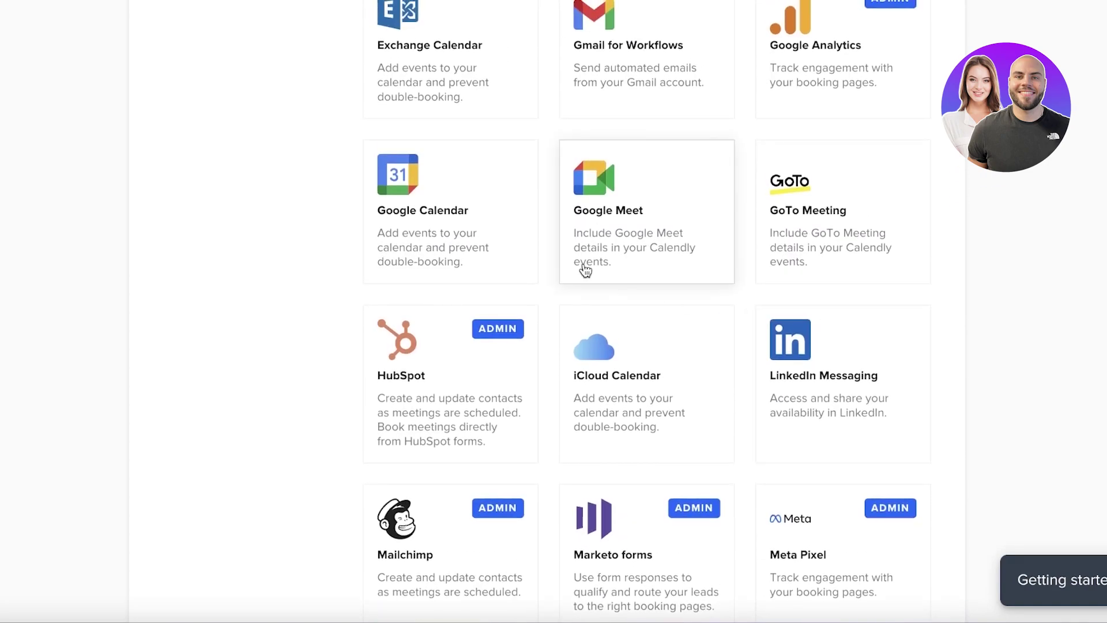
pyautogui.scroll(1, 399, 266)
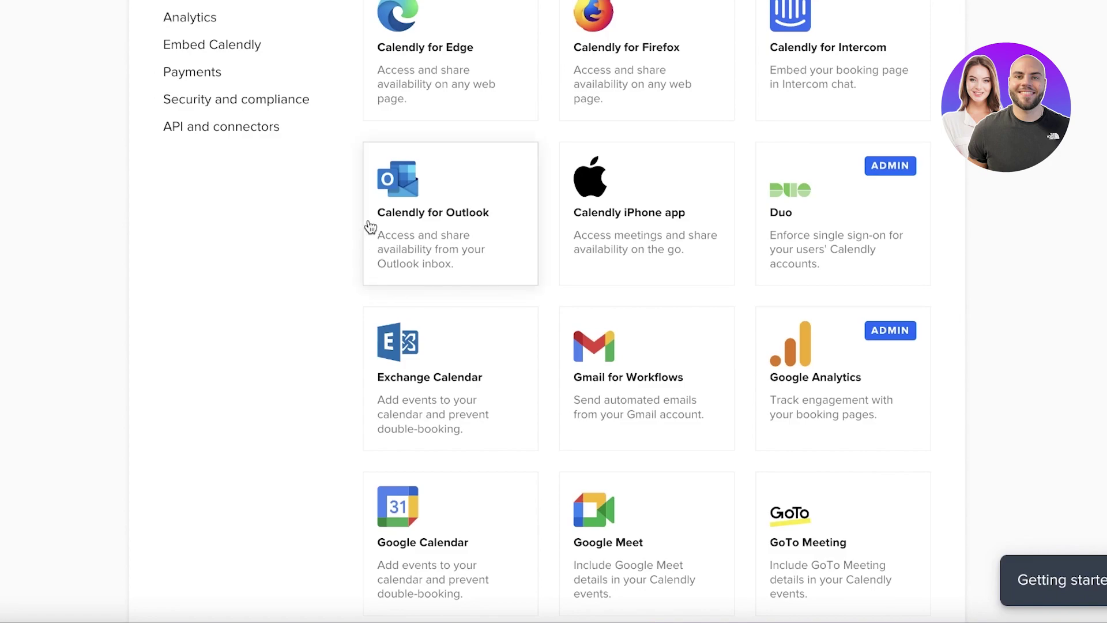
pyautogui.scroll(1, 435, 213)
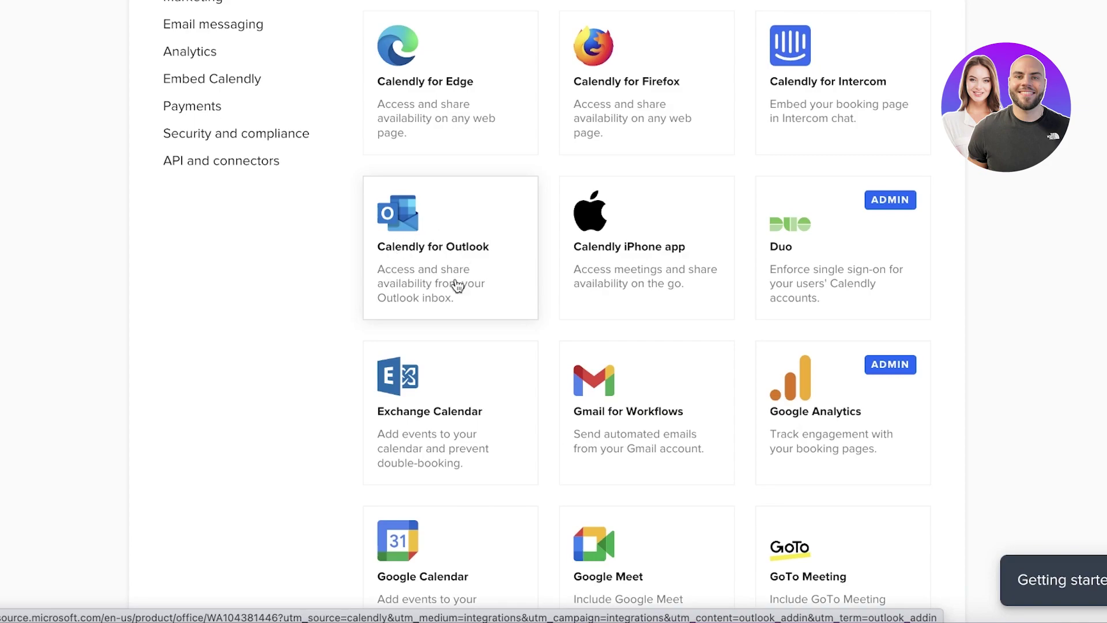
# Open the Calendly for Outlook listing and add it to the account with Get it now
pyautogui.click(433, 229)
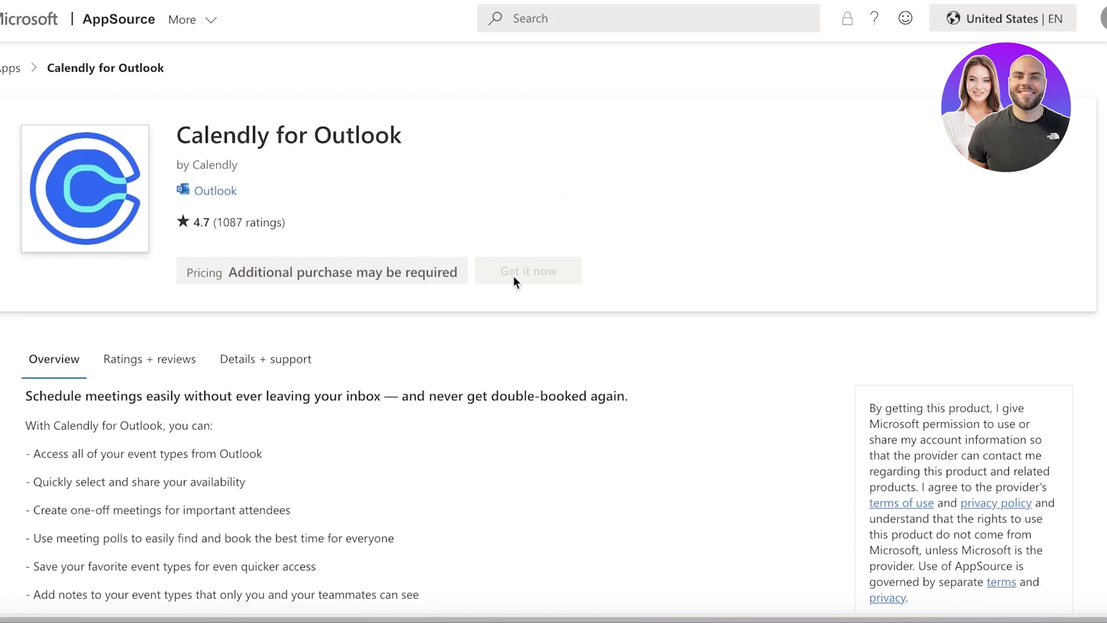
pyautogui.click(513, 276)
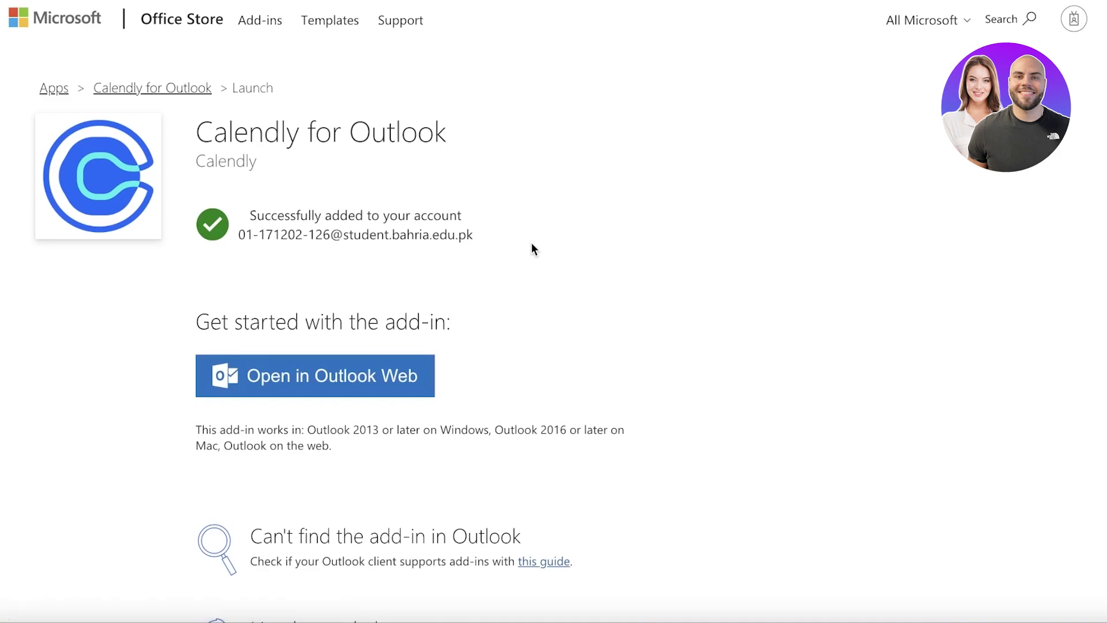
pyautogui.scroll(-3, 543, 249)
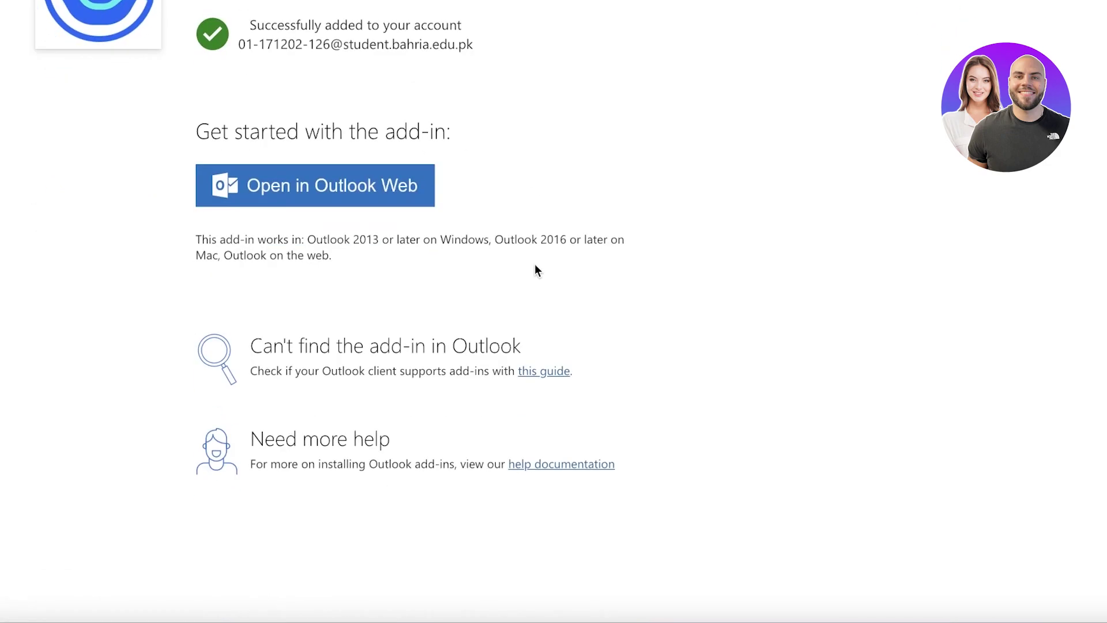
pyautogui.scroll(3, 536, 266)
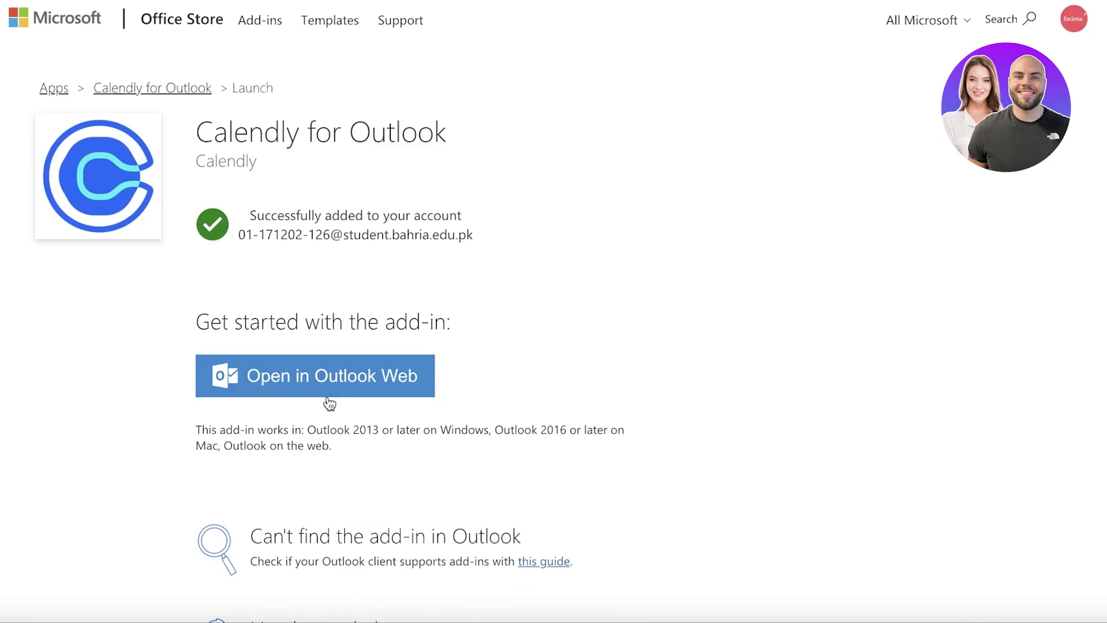
# Launch the add-in in Outlook on the web and briefly show then close the My Day pane
pyautogui.click(306, 382)
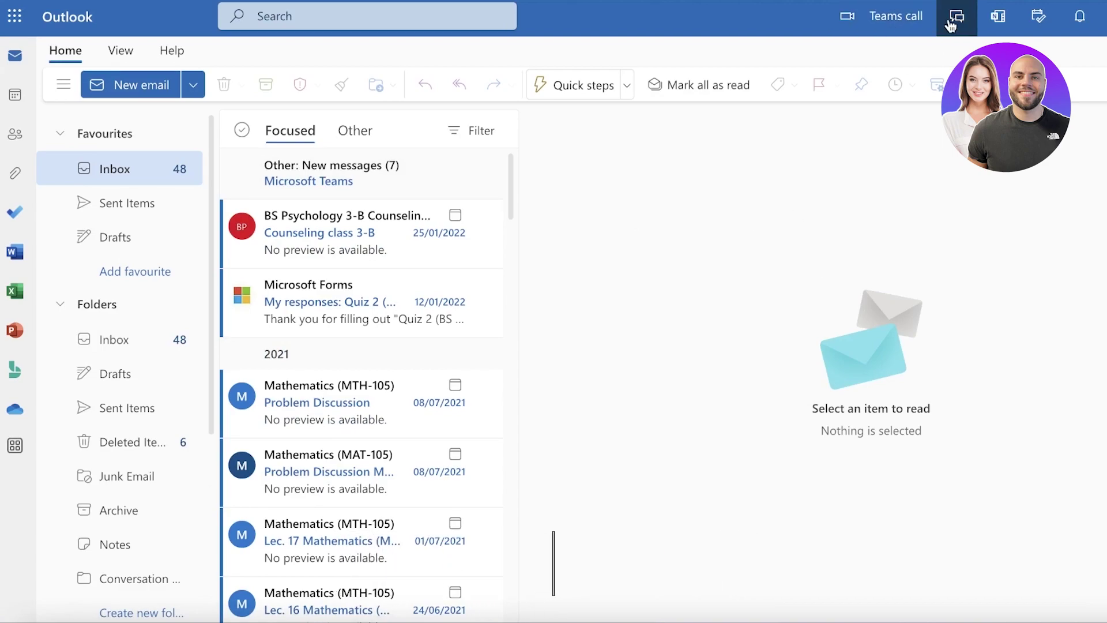
pyautogui.click(1037, 19)
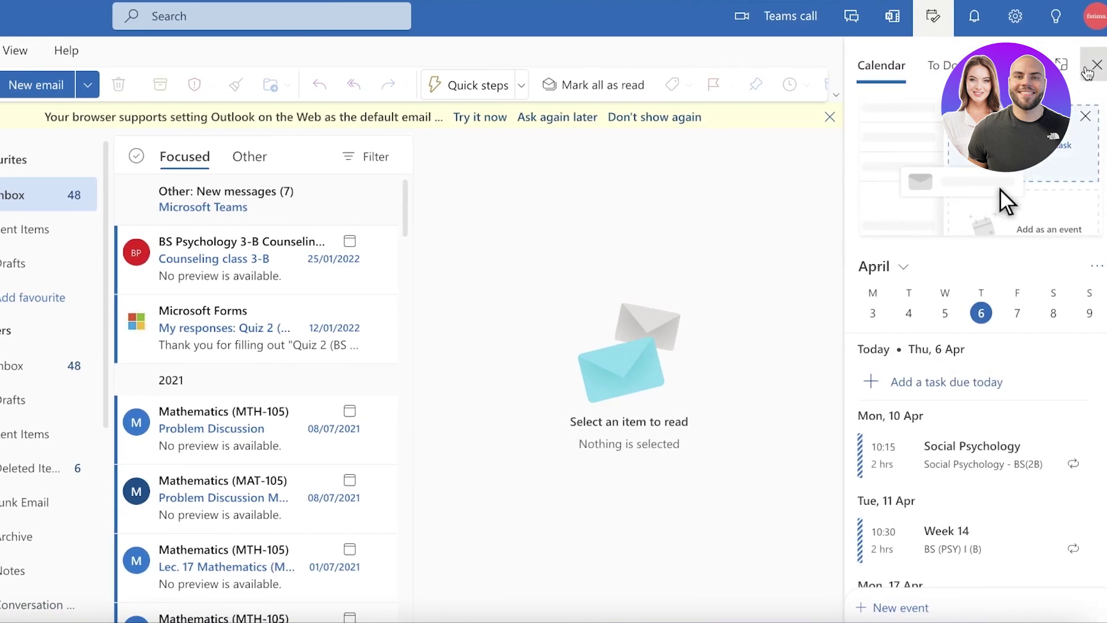
pyautogui.click(1102, 65)
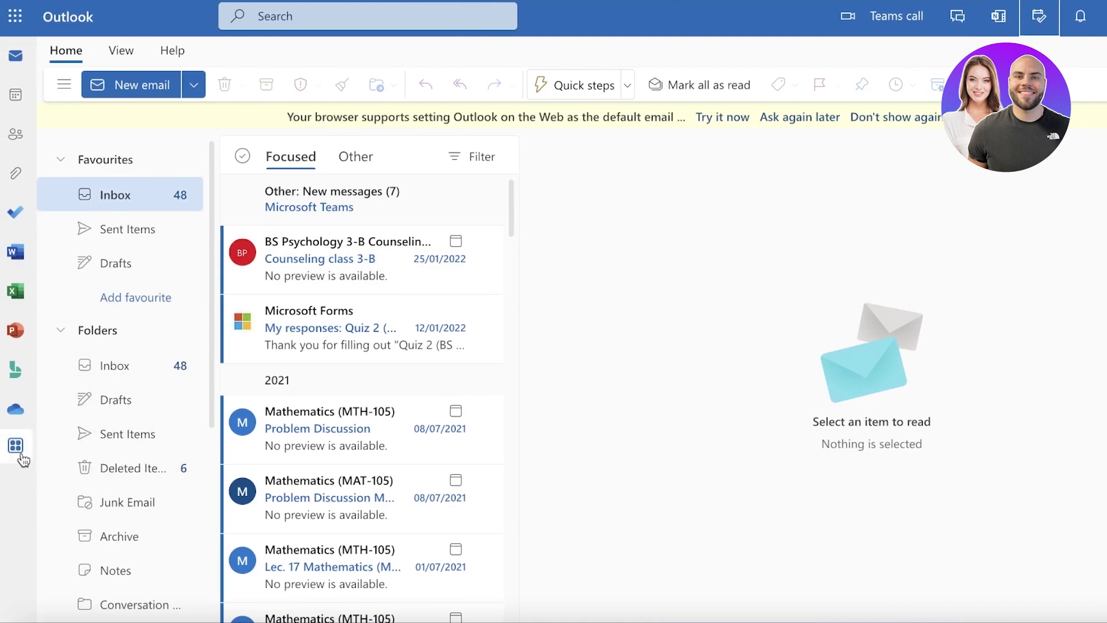
pyautogui.scroll(-5, 115, 314)
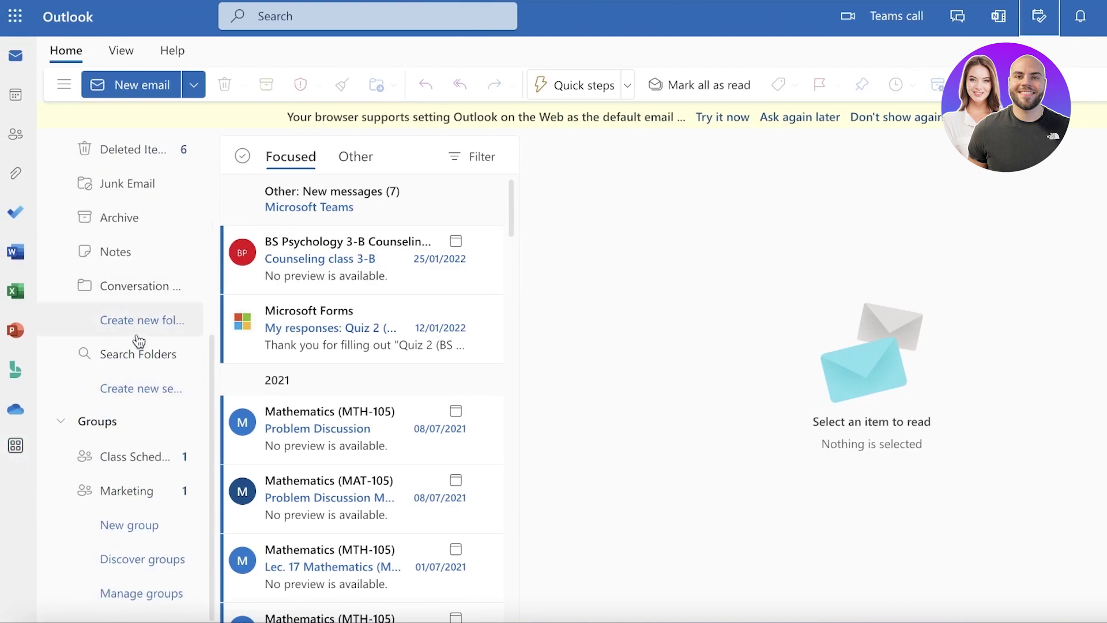
pyautogui.scroll(5, 139, 341)
# Collapse the Folders and Favourites sections of the folder list
pyautogui.click(92, 329)
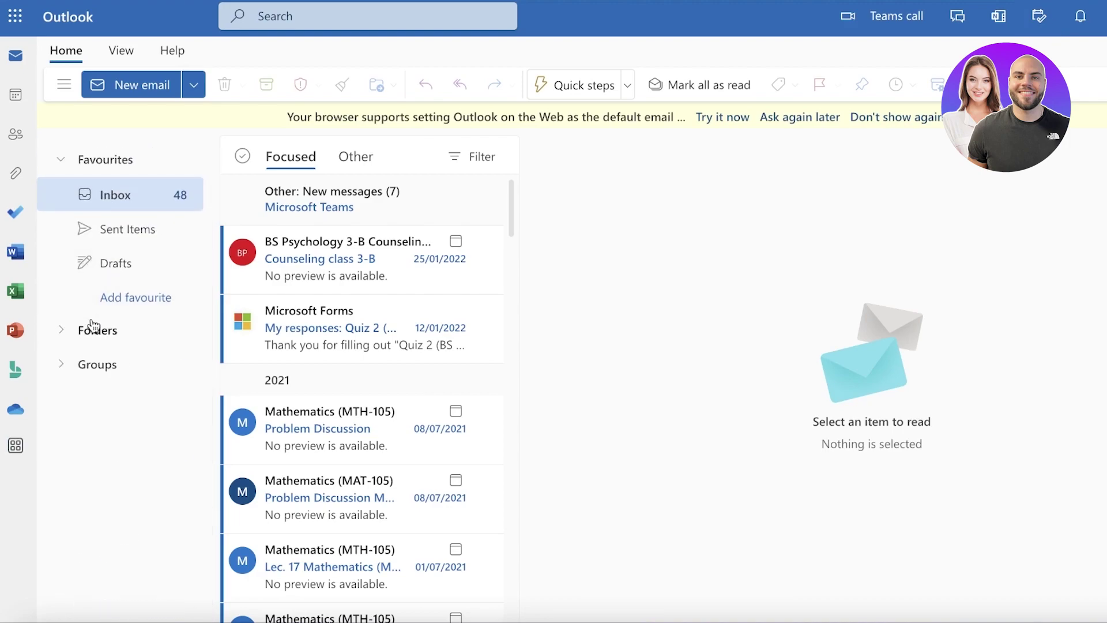
pyautogui.click(64, 160)
pyautogui.scroll(-12, 485, 331)
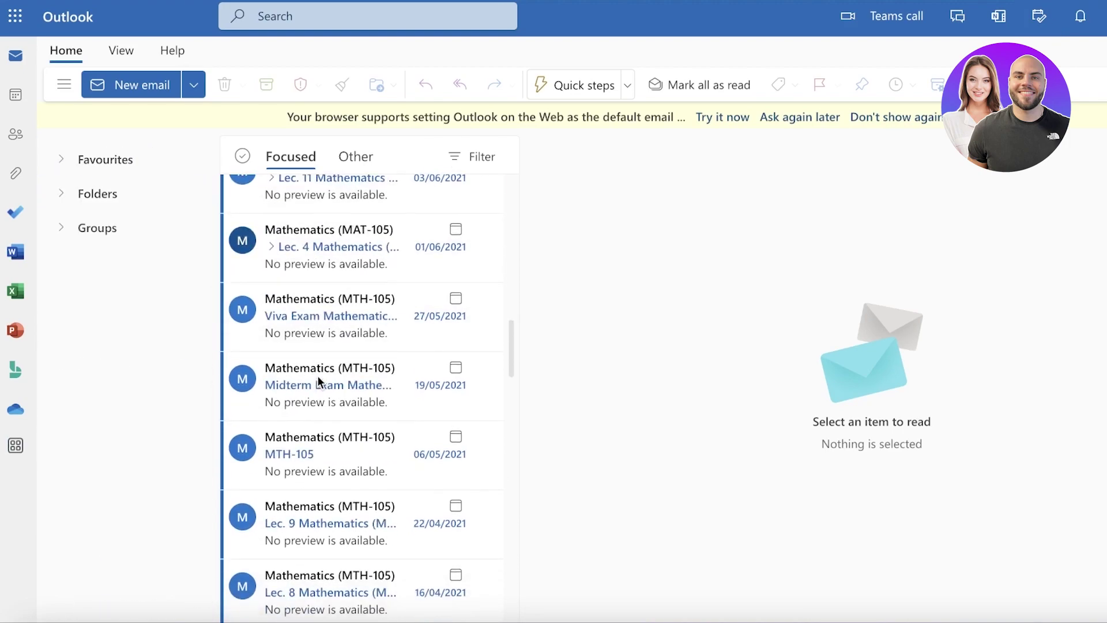
pyautogui.scroll(12, 314, 373)
# Show the April 2023 month calendar and dismiss the Bookings welcome message
pyautogui.click(8, 89)
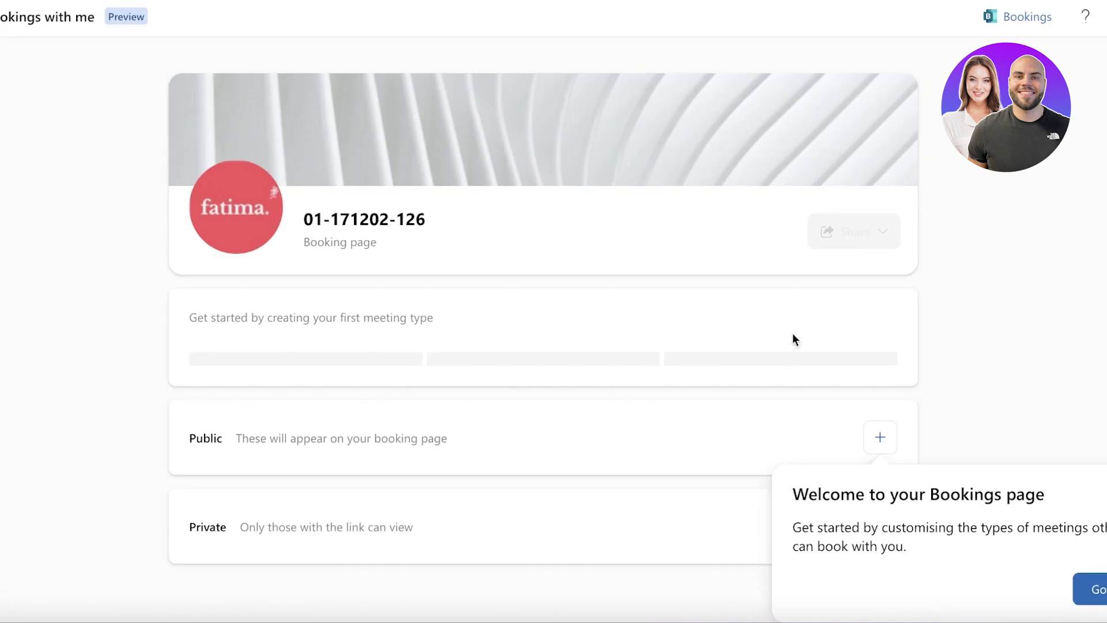
pyautogui.click(1093, 589)
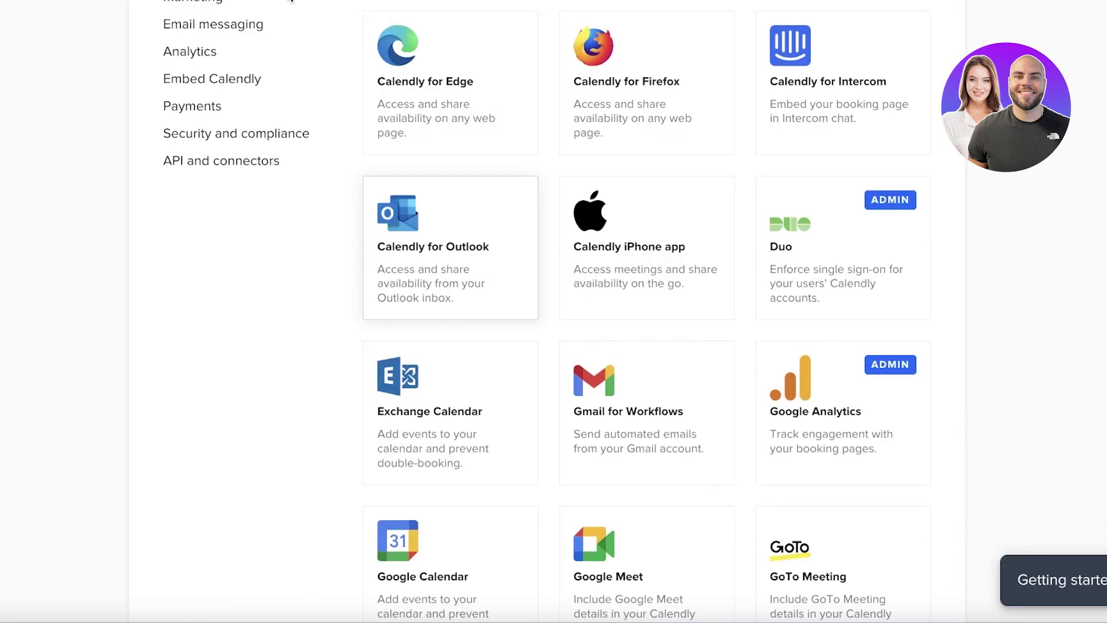
pyautogui.scroll(7, 512, 203)
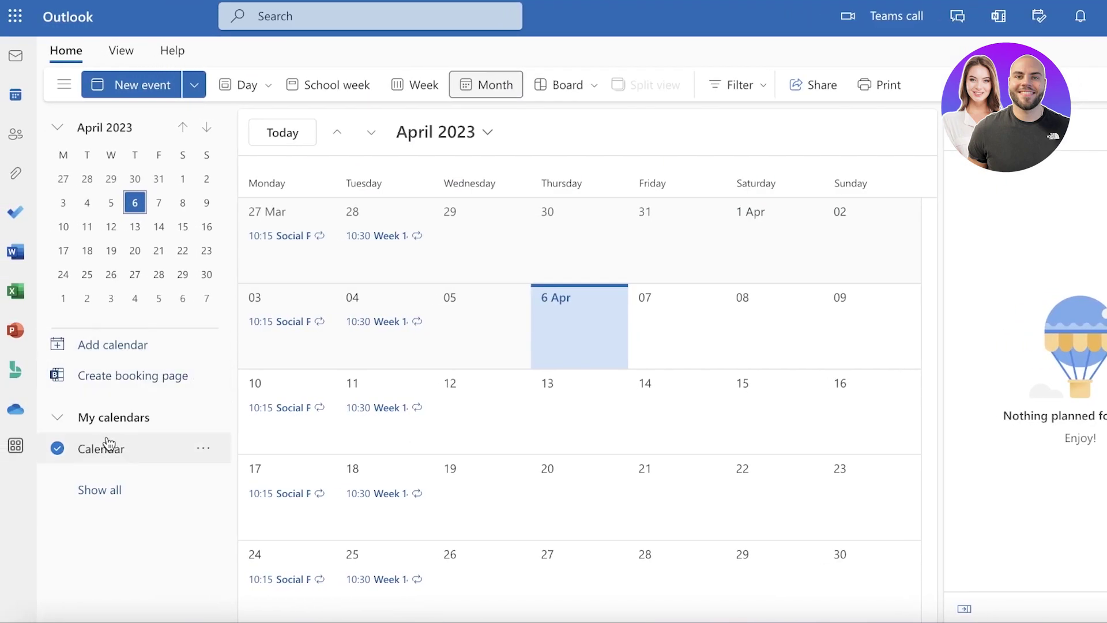
# Show all calendars, collapse Groups, and return to Calendly's Integrations page
pyautogui.click(98, 490)
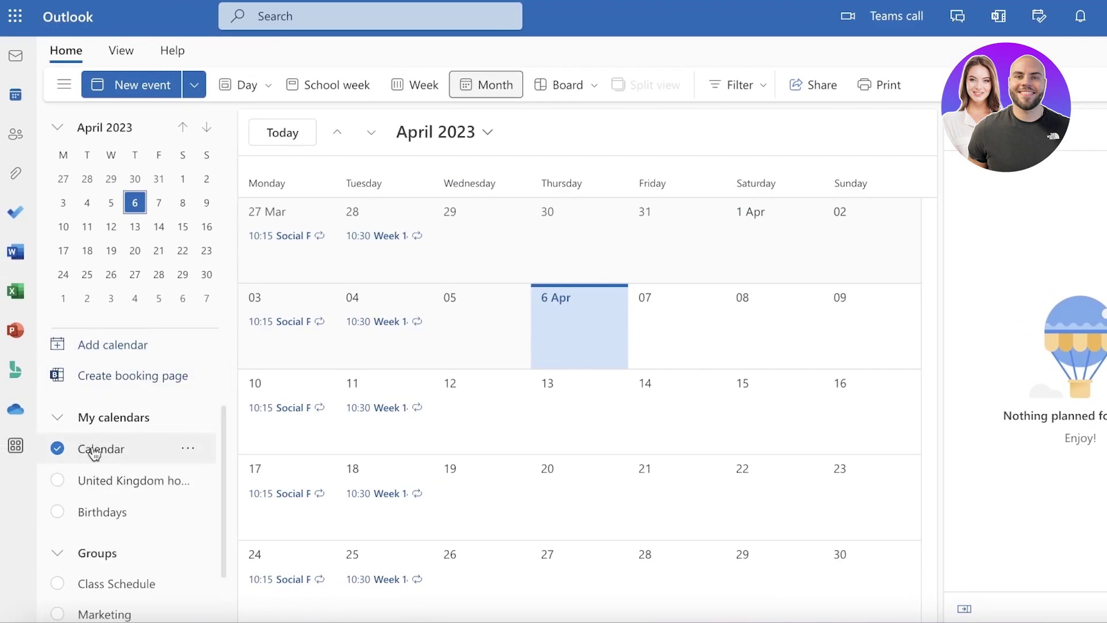
pyautogui.scroll(-1, 86, 438)
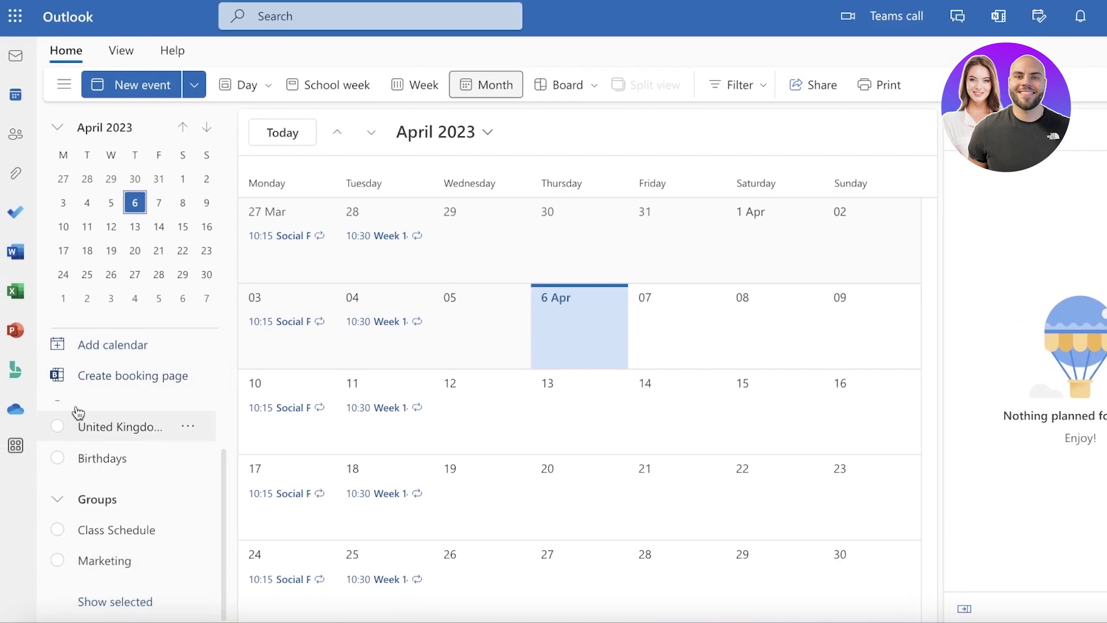
pyautogui.click(68, 507)
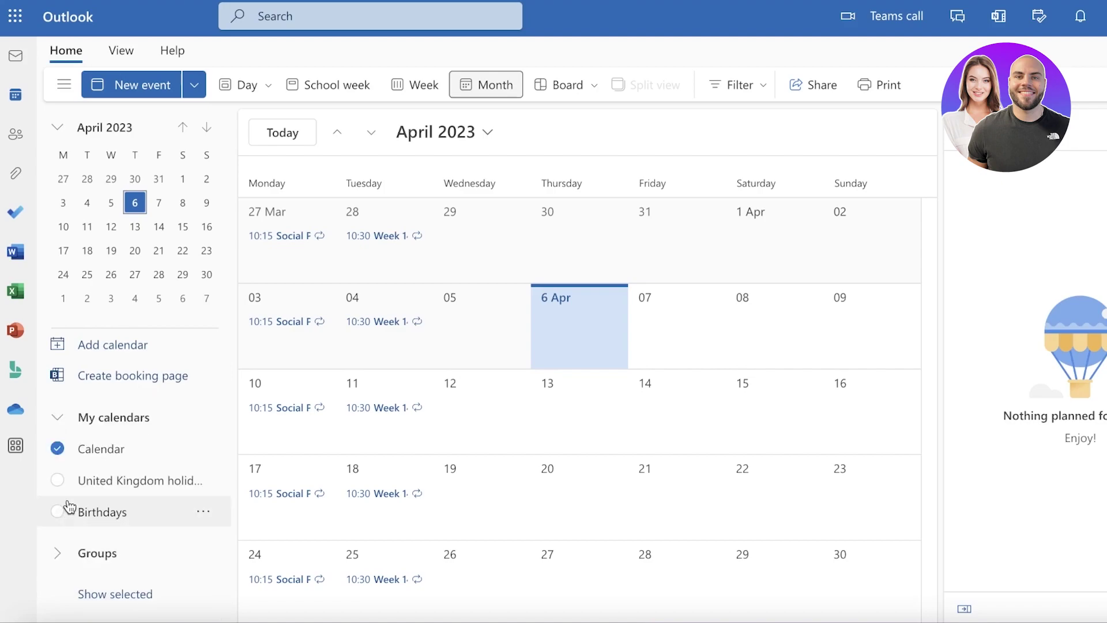
pyautogui.click(15, 446)
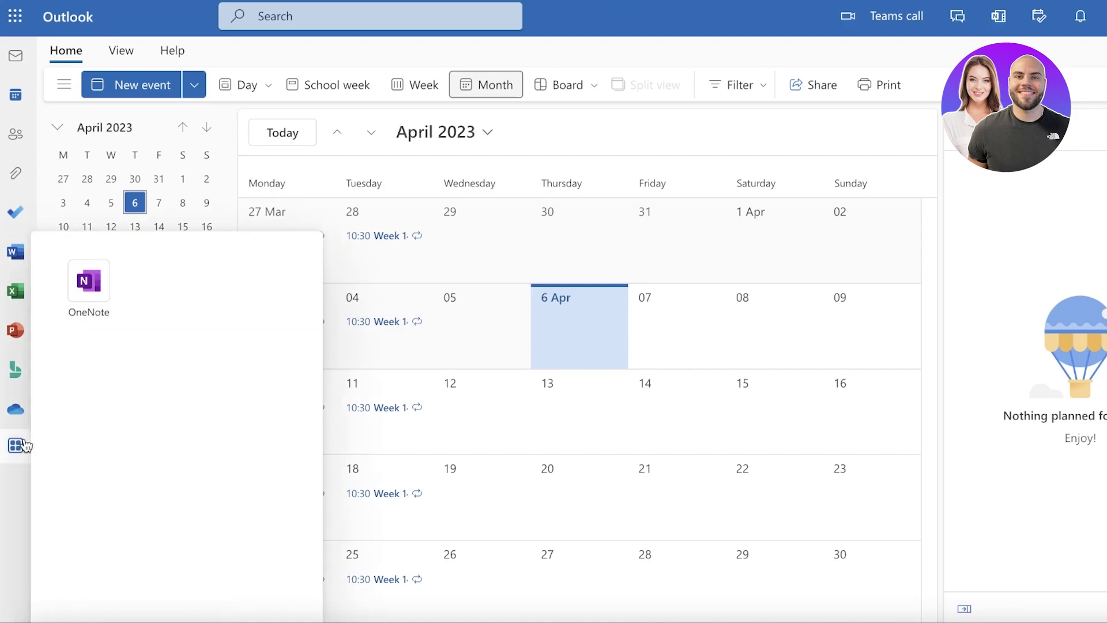
pyautogui.click(8, 410)
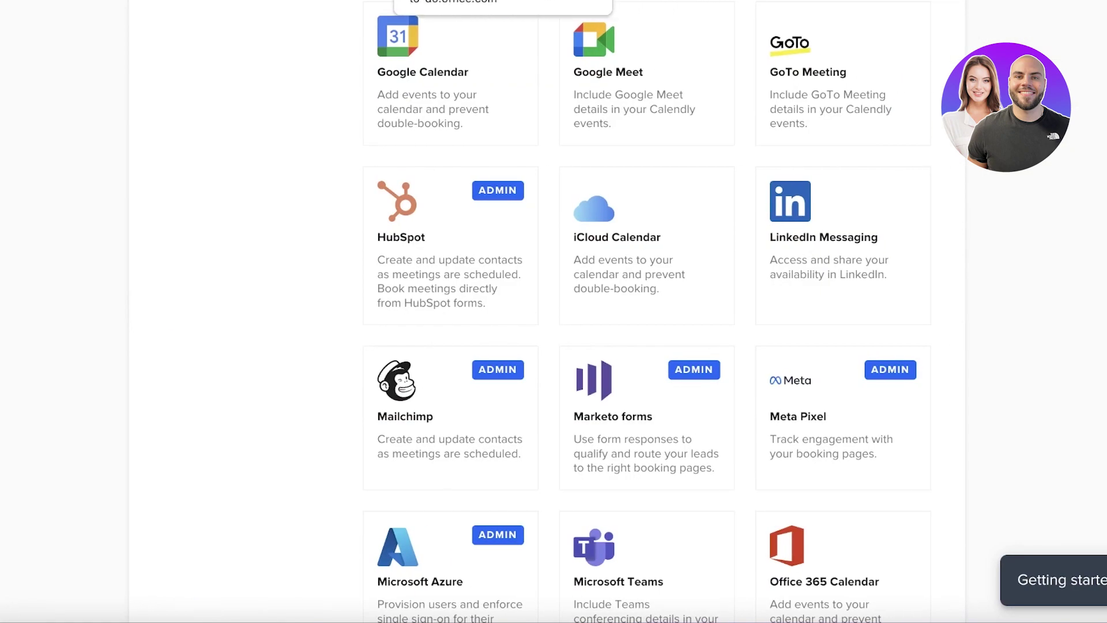
# Scroll to the Office 365 Calendar card and open its calendar connection settings
pyautogui.scroll(-4, 971, 242)
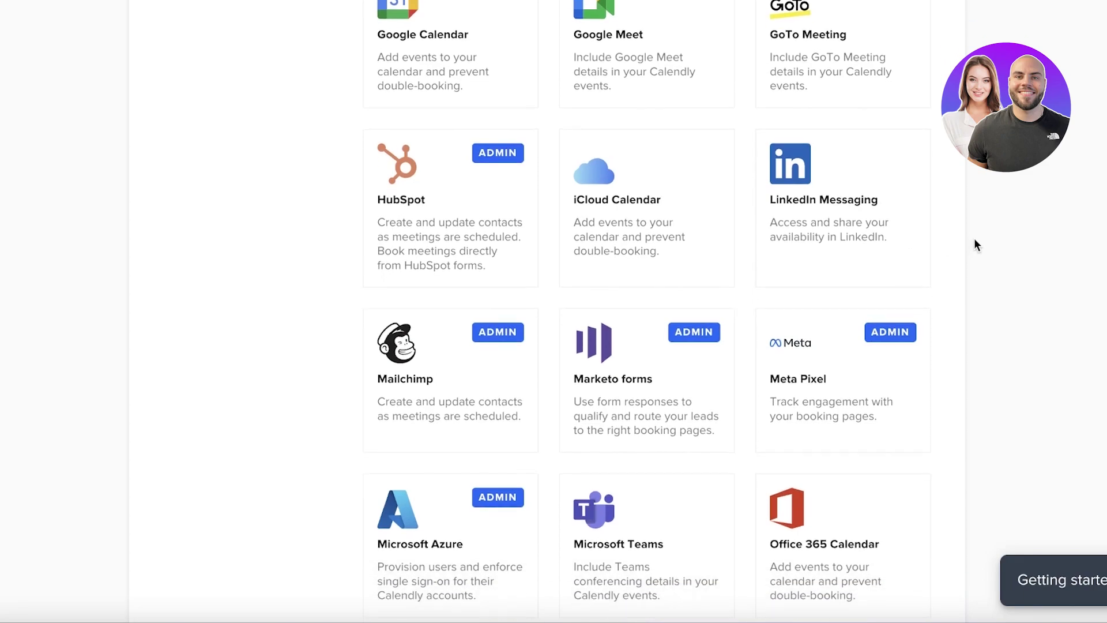
pyautogui.scroll(-4, 978, 243)
pyautogui.scroll(4, 978, 244)
pyautogui.scroll(-3, 974, 244)
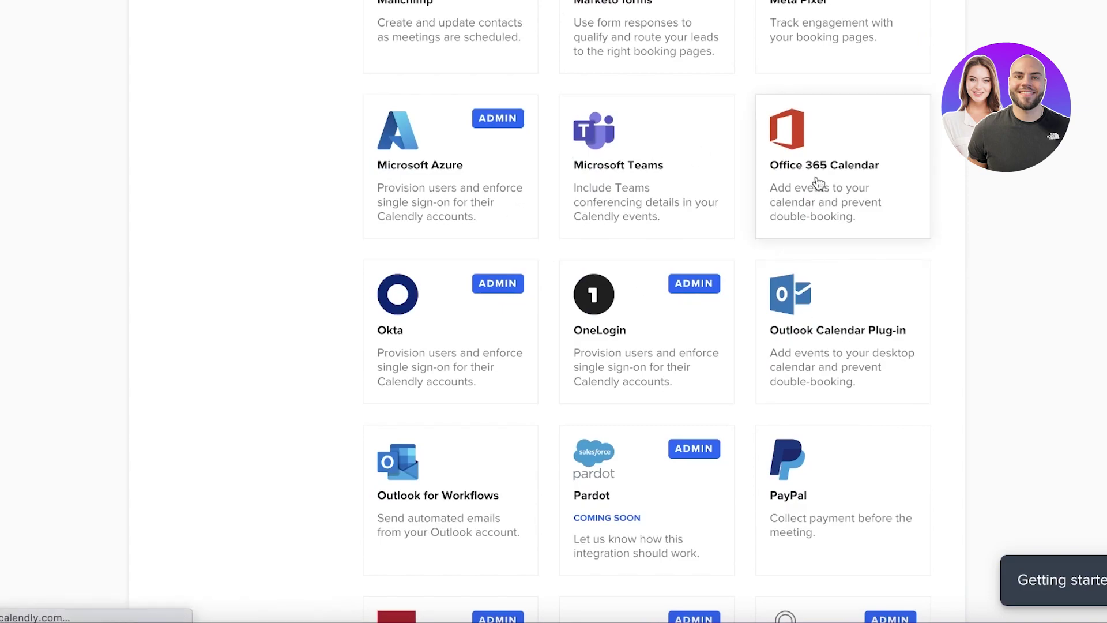
pyautogui.click(843, 208)
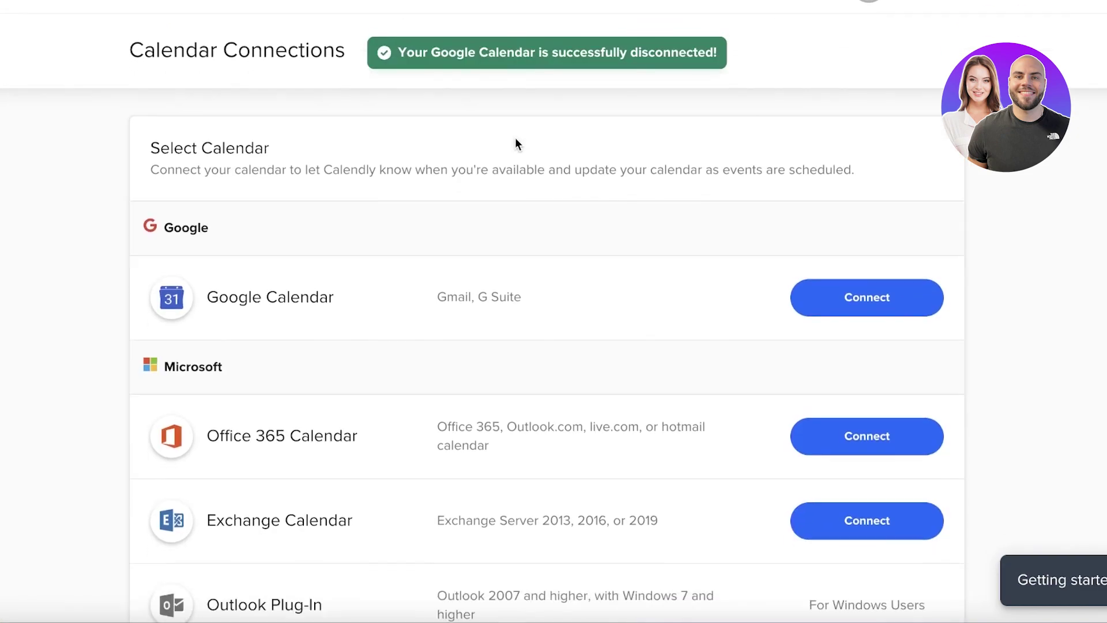
# Scroll through the Select Calendar list of Google, Office 365, Exchange, iCloud and Outlook Plug-In options
pyautogui.scroll(-2, 514, 143)
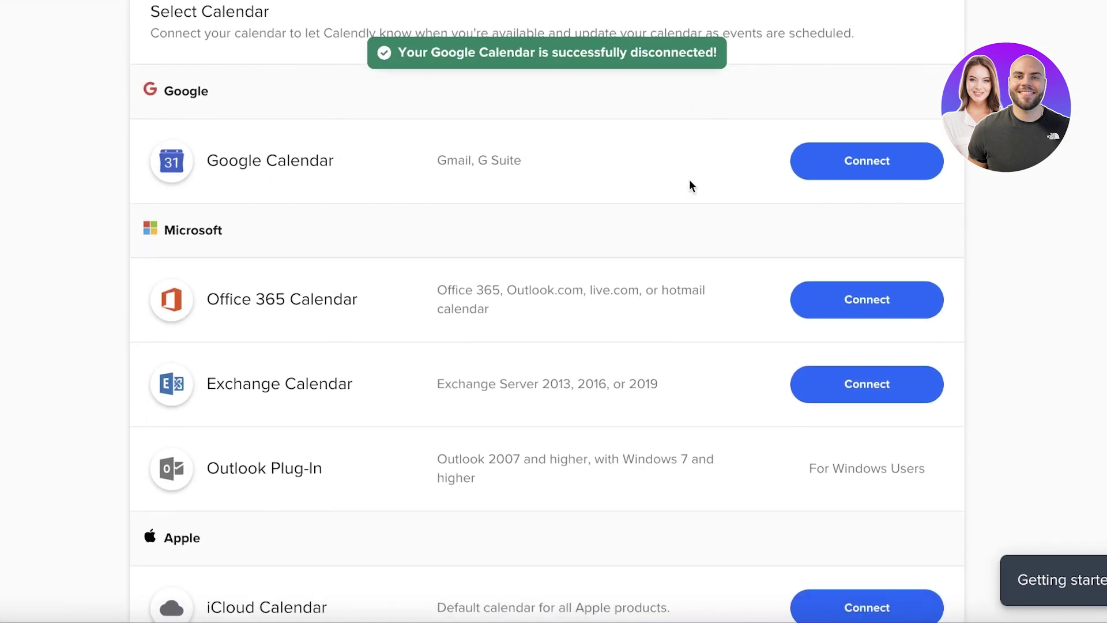
pyautogui.scroll(3, 690, 185)
pyautogui.scroll(-5, 491, 112)
pyautogui.scroll(3, 577, 173)
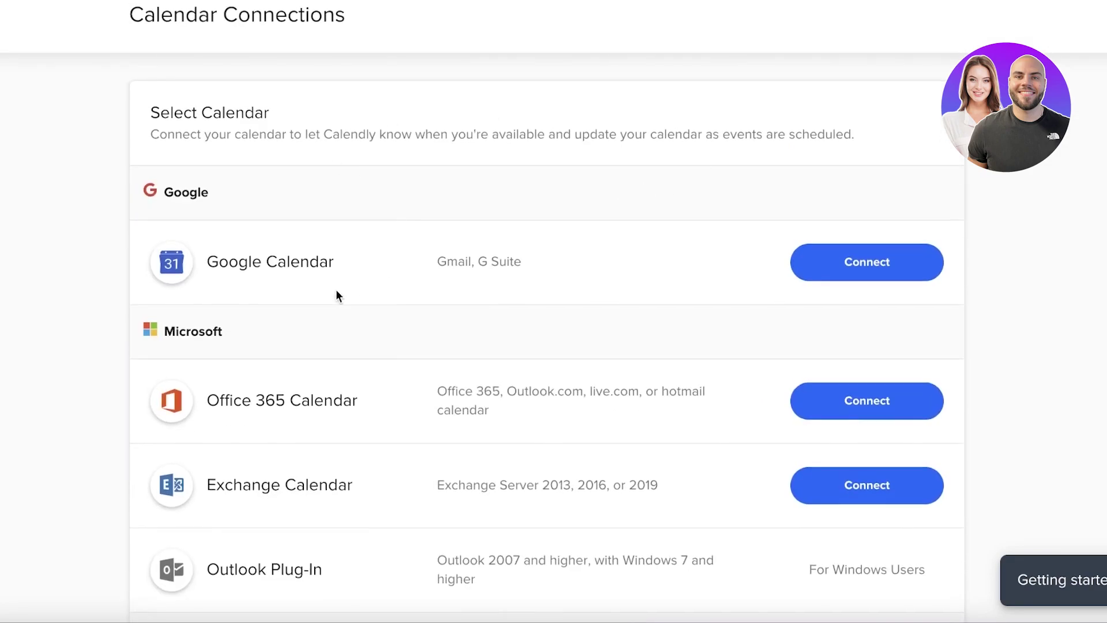
pyautogui.scroll(-3, 336, 294)
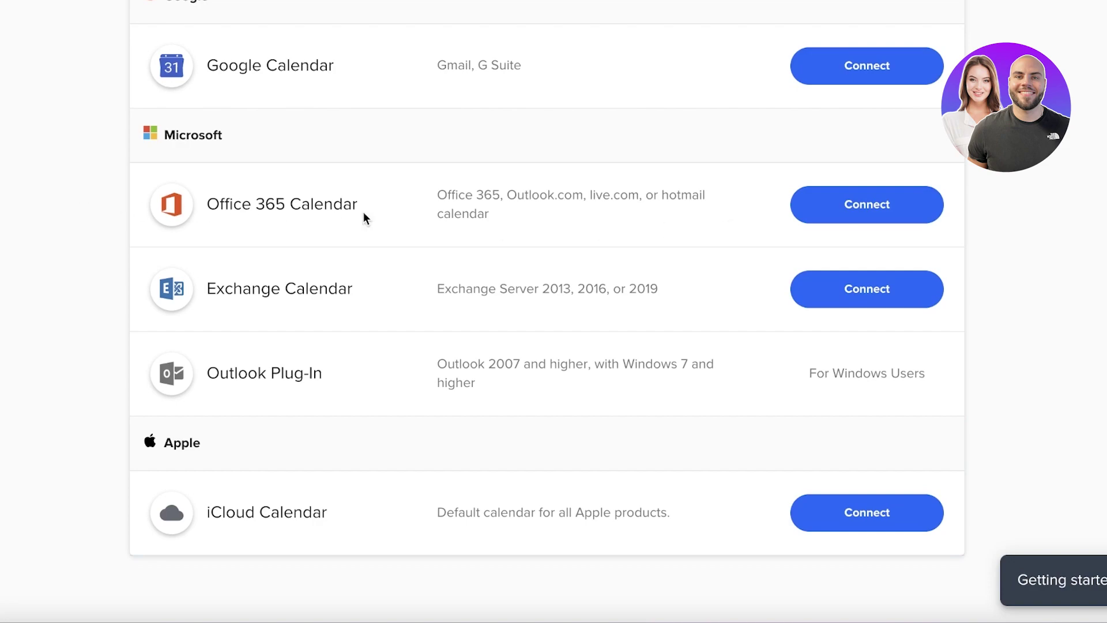
pyautogui.scroll(5, 363, 210)
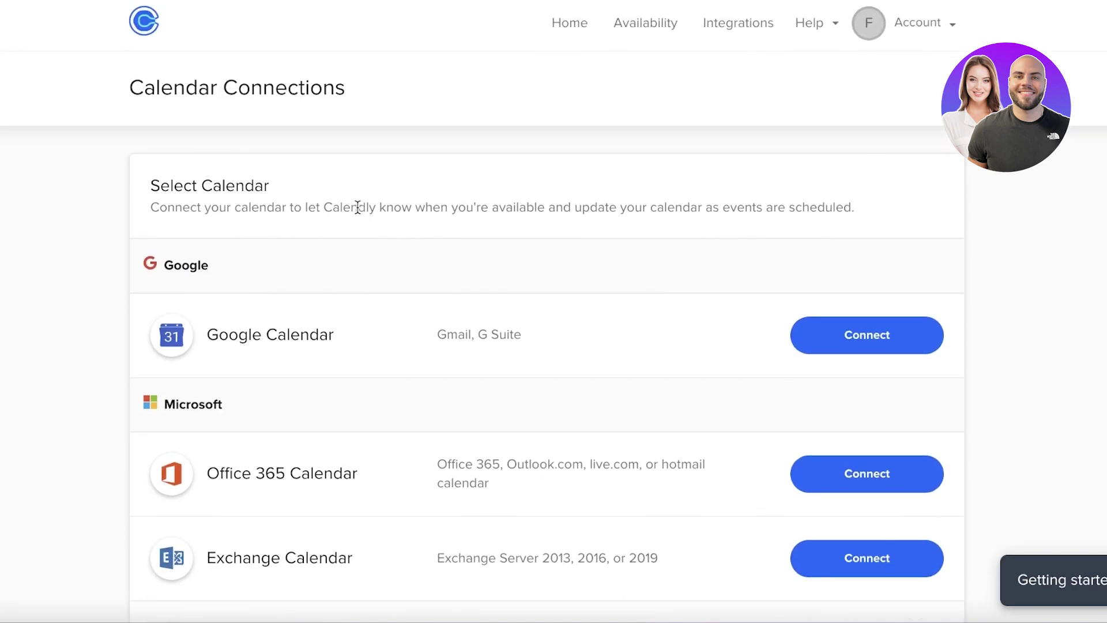
pyautogui.scroll(-3, 354, 242)
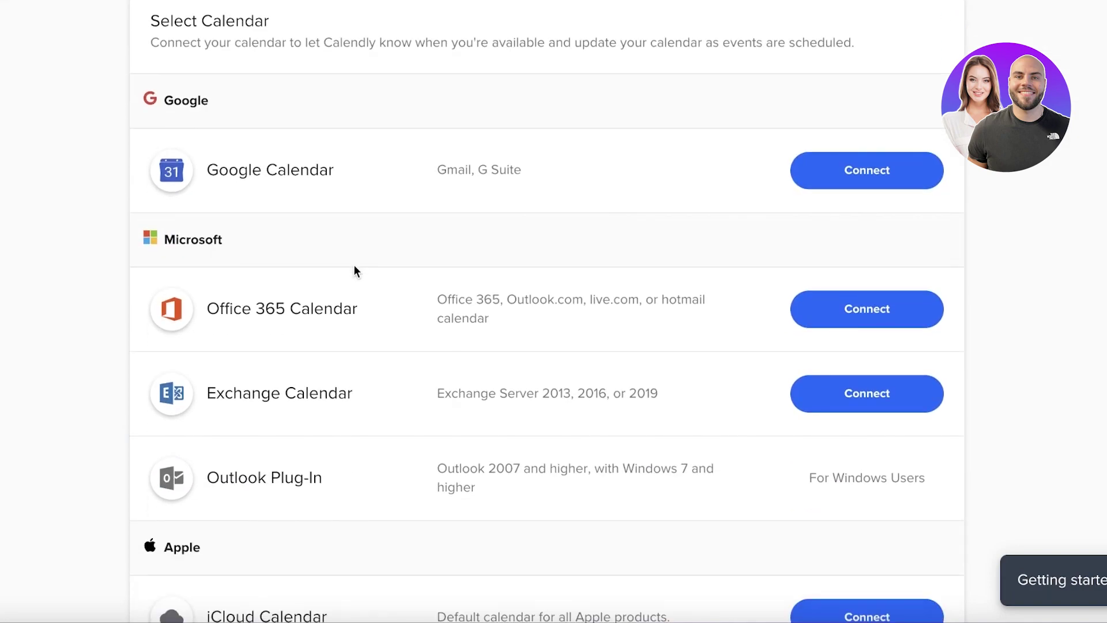
pyautogui.scroll(-2, 354, 268)
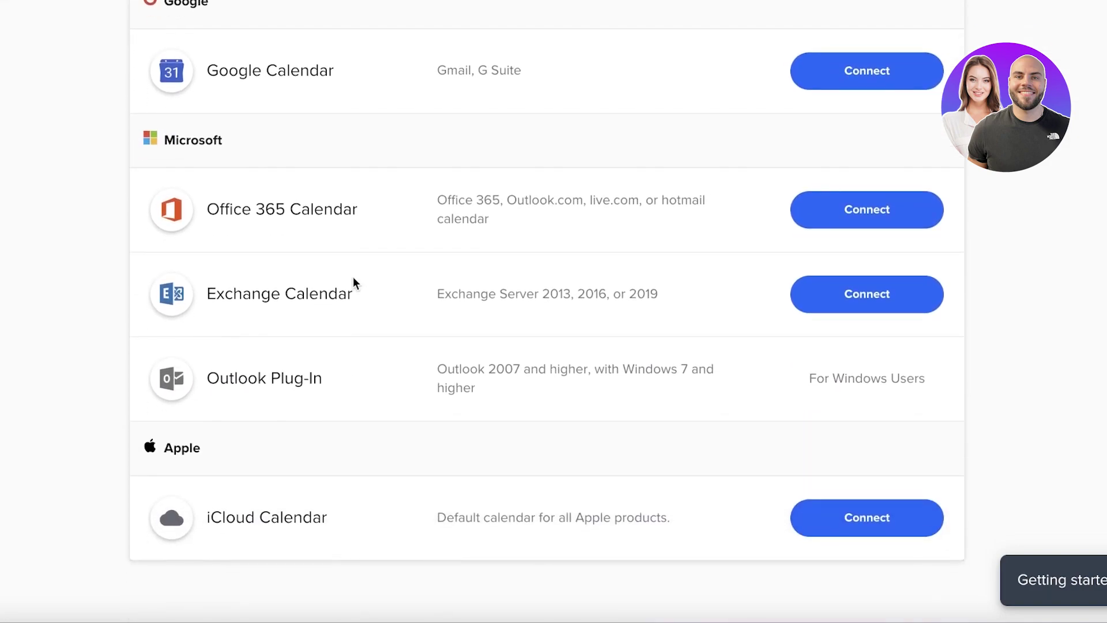
pyautogui.scroll(3, 353, 279)
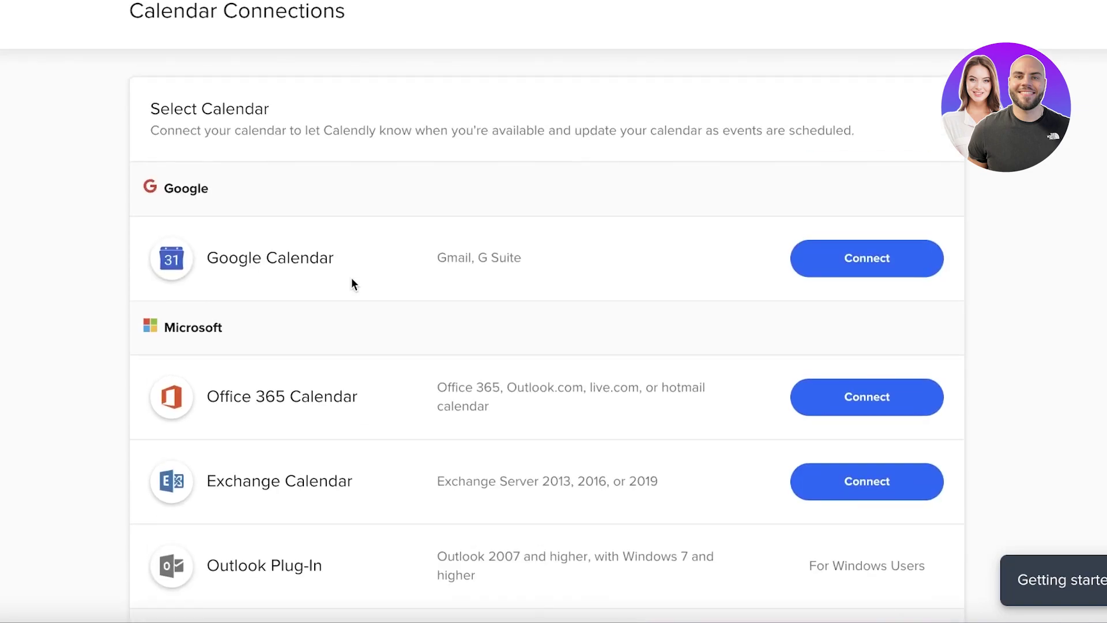
pyautogui.scroll(-2, 349, 280)
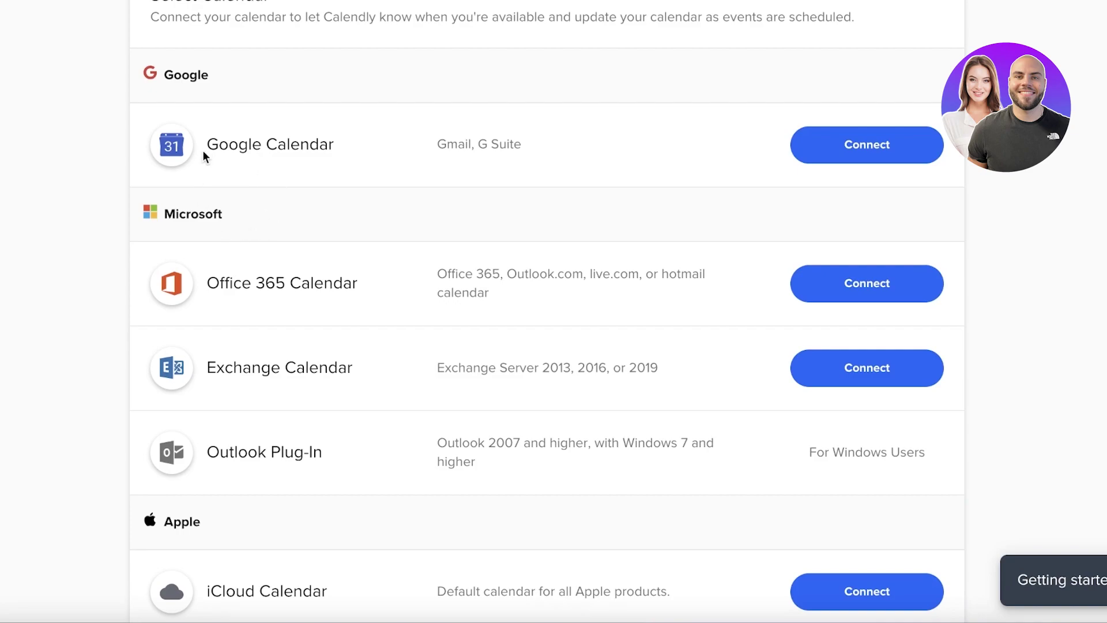
pyautogui.click(851, 298)
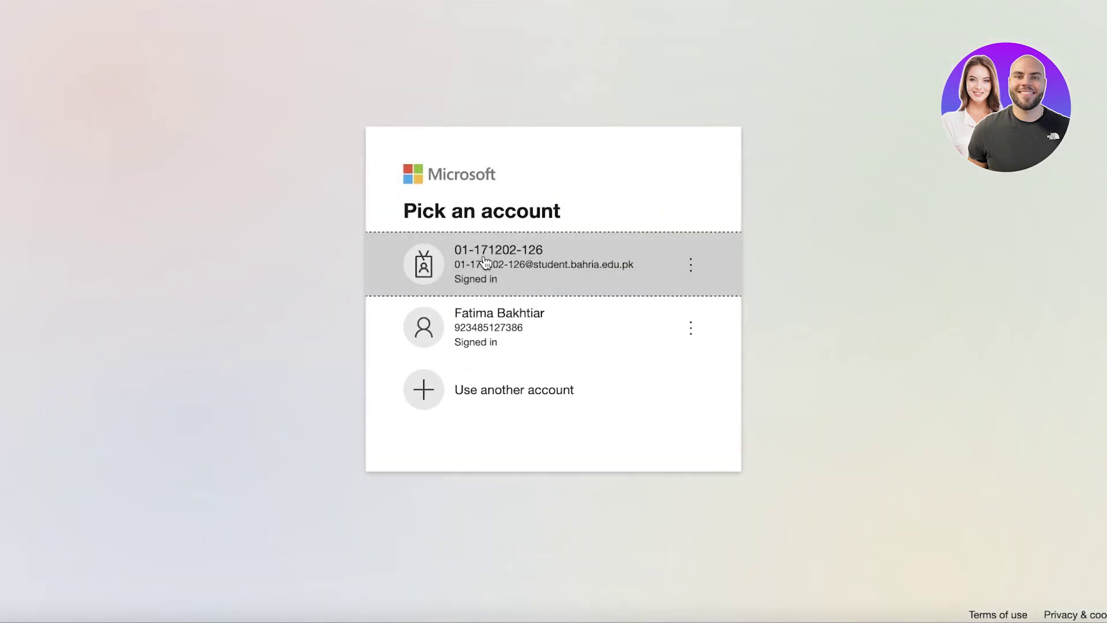
pyautogui.click(484, 262)
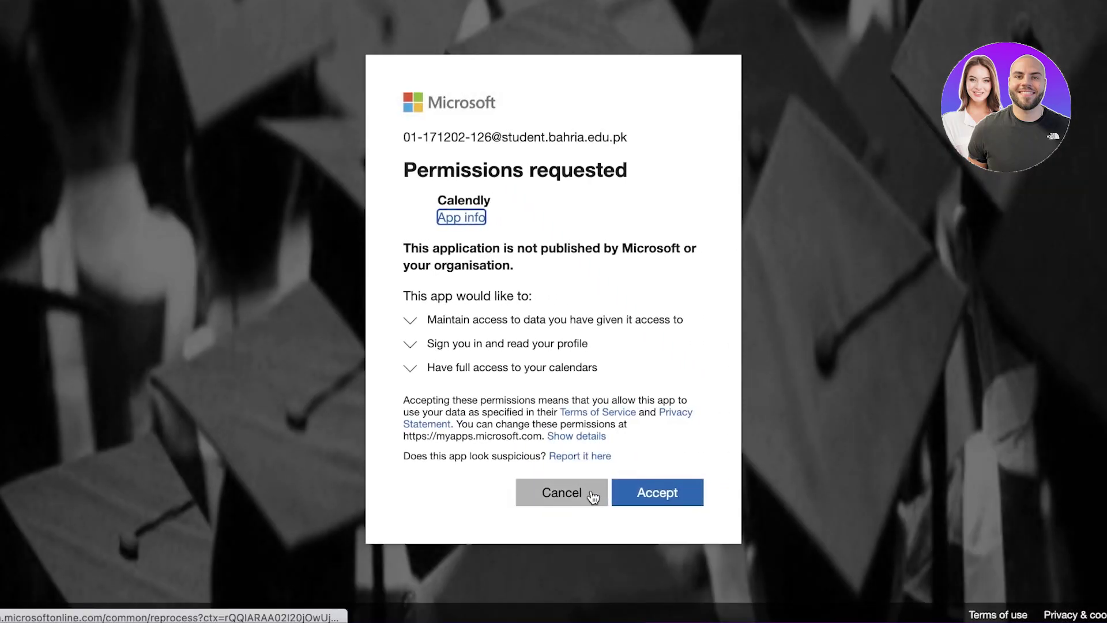
pyautogui.click(628, 493)
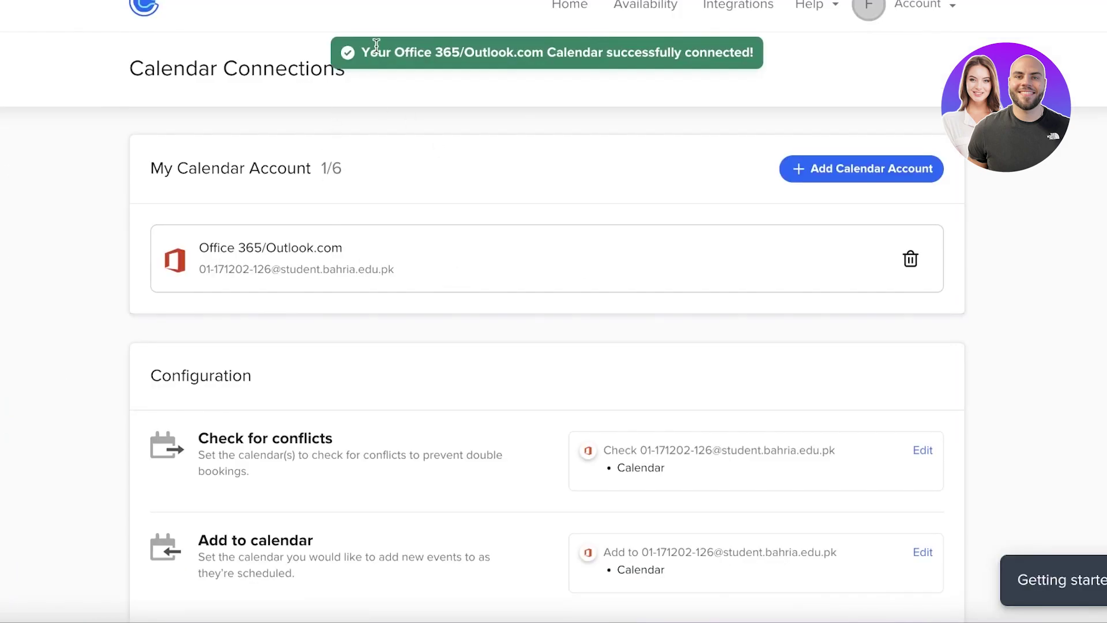
pyautogui.scroll(-2, 440, 171)
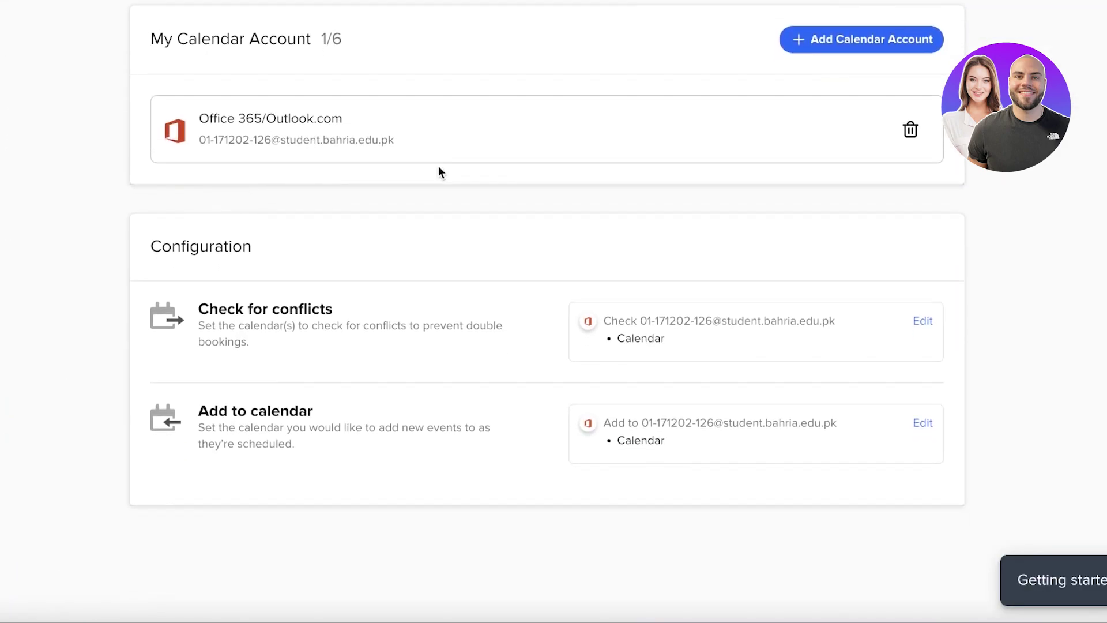
pyautogui.scroll(3, 339, 159)
pyautogui.scroll(-2, 336, 157)
pyautogui.scroll(2, 337, 157)
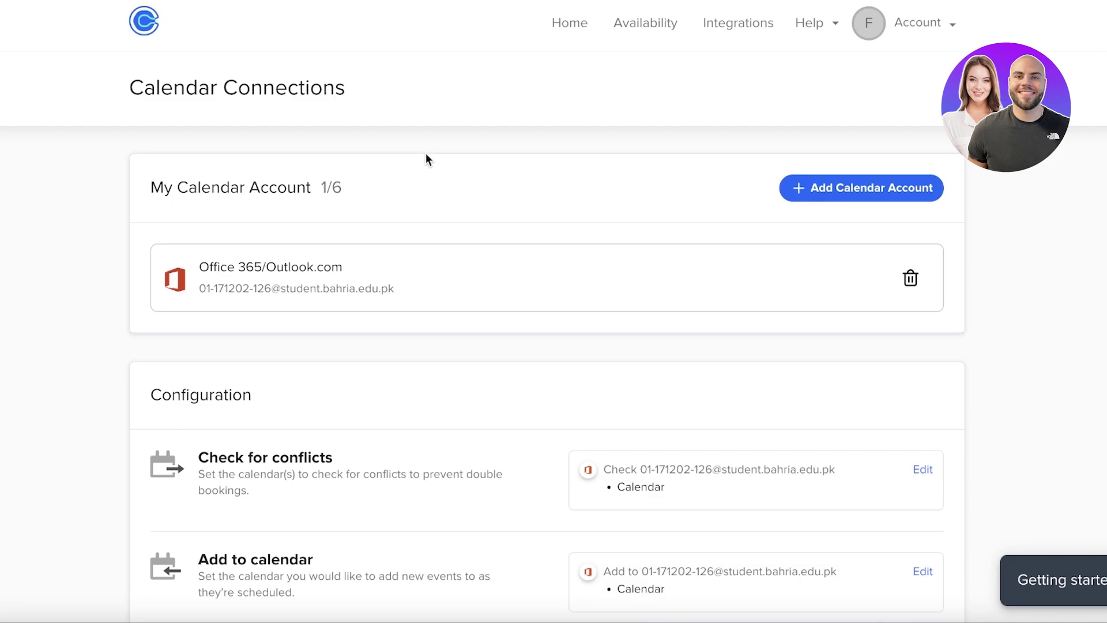
pyautogui.scroll(-3, 426, 155)
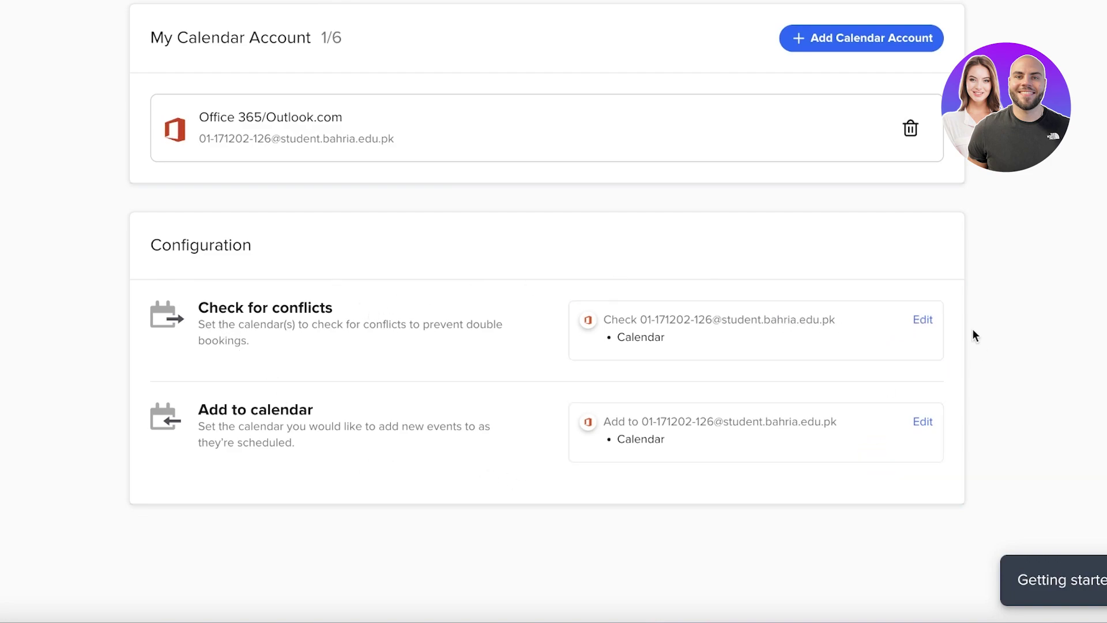
# Uncheck Tentative in the Office 365 conflict-check settings and save, keeping Busy, Away and Working Elsewhere
pyautogui.click(923, 320)
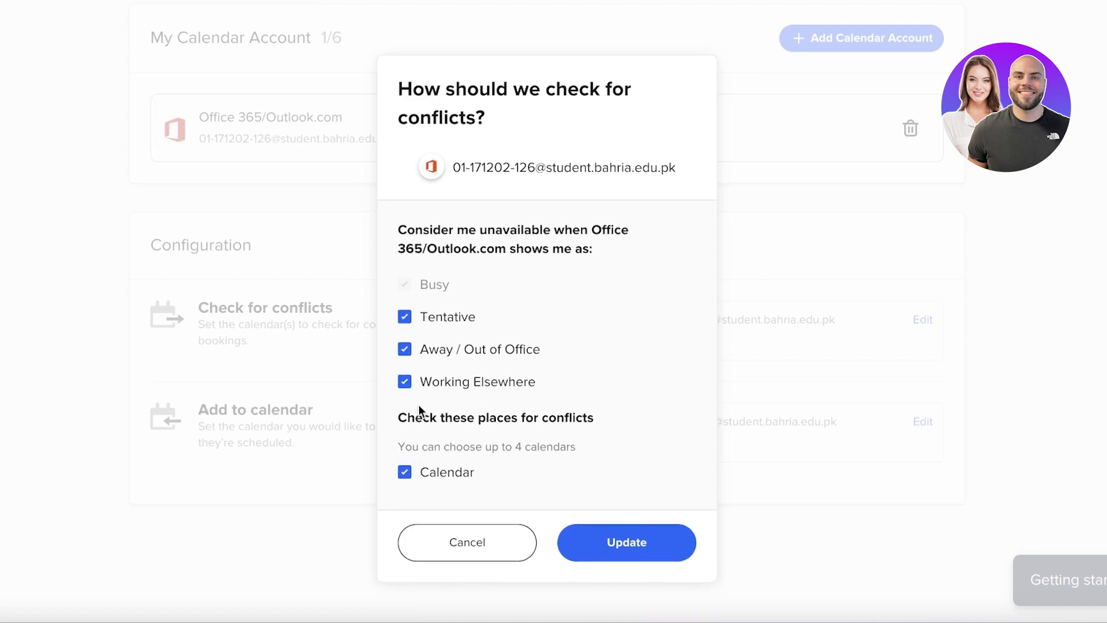
pyautogui.click(406, 318)
pyautogui.click(617, 555)
pyautogui.scroll(1, 398, 405)
pyautogui.scroll(2, 393, 408)
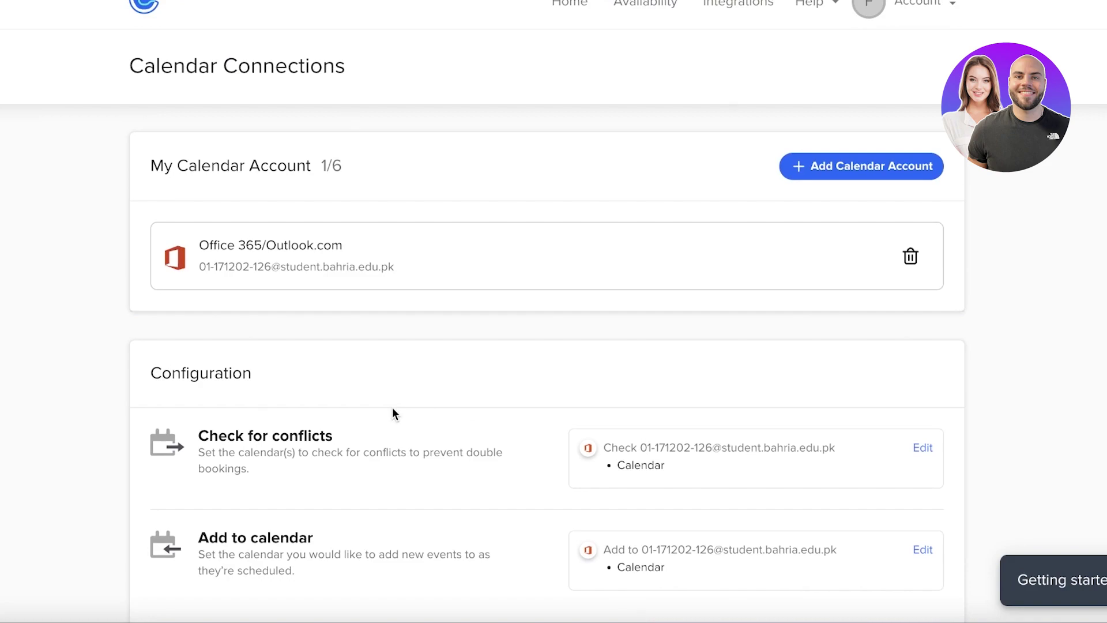
# Open the Outlook for Workflows integration from Integrations and attempt Connect Microsoft Outlook
pyautogui.scroll(1, 385, 391)
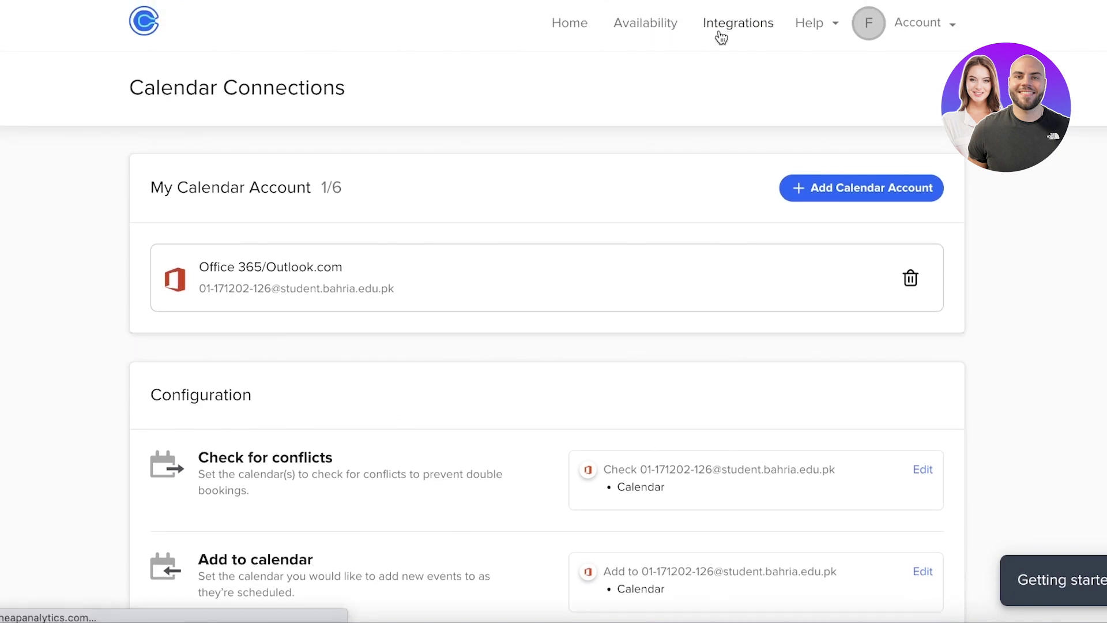
pyautogui.click(721, 37)
pyautogui.scroll(-15, 565, 215)
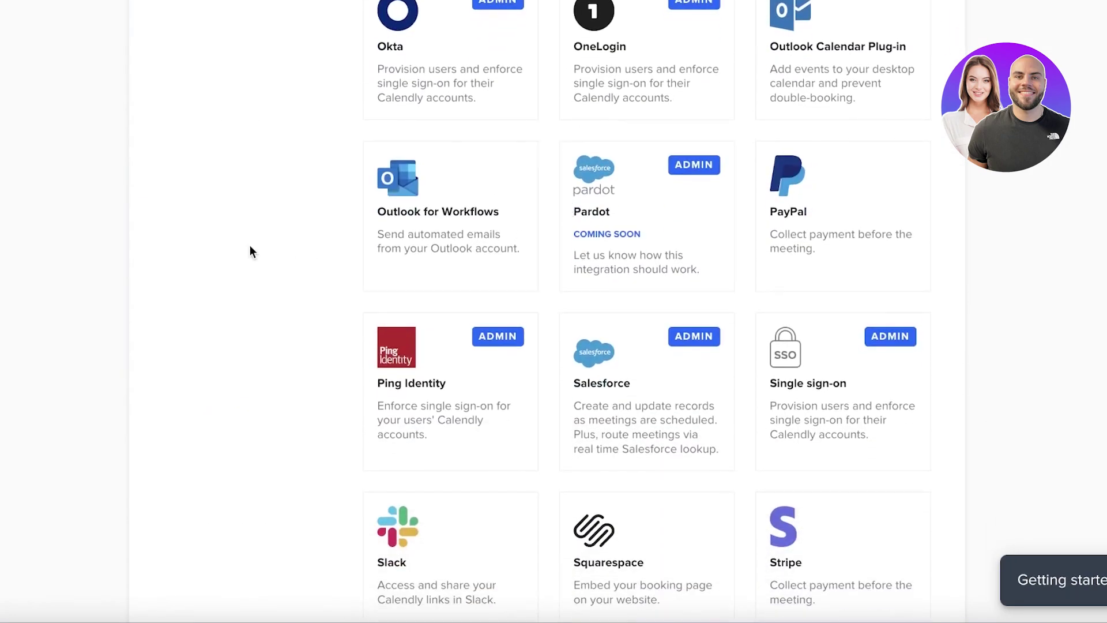
pyautogui.click(464, 206)
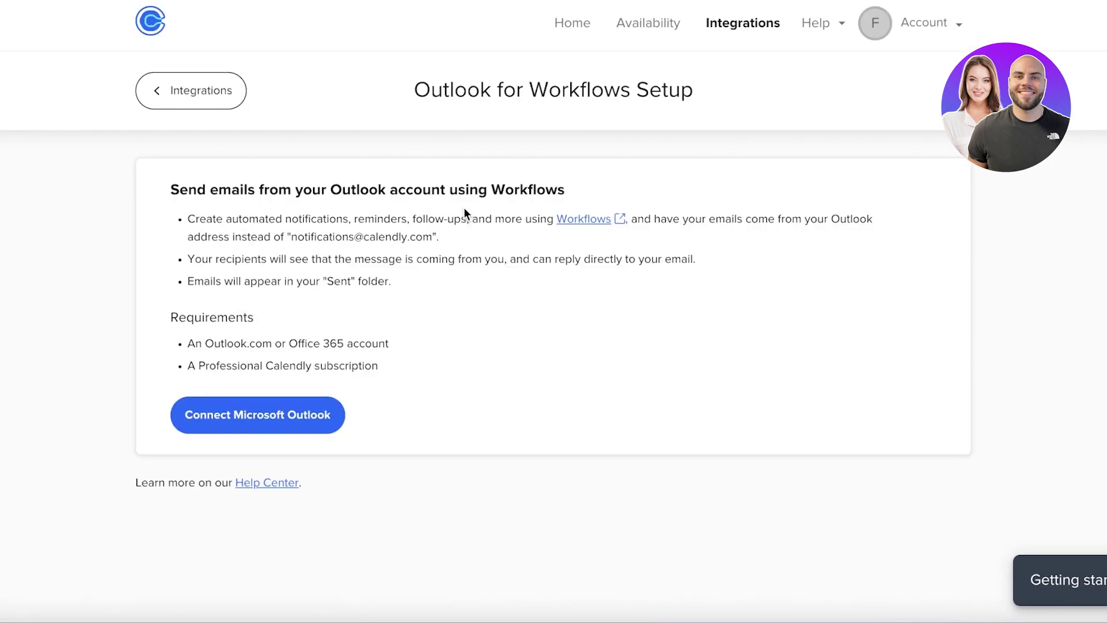
pyautogui.scroll(-1, 277, 369)
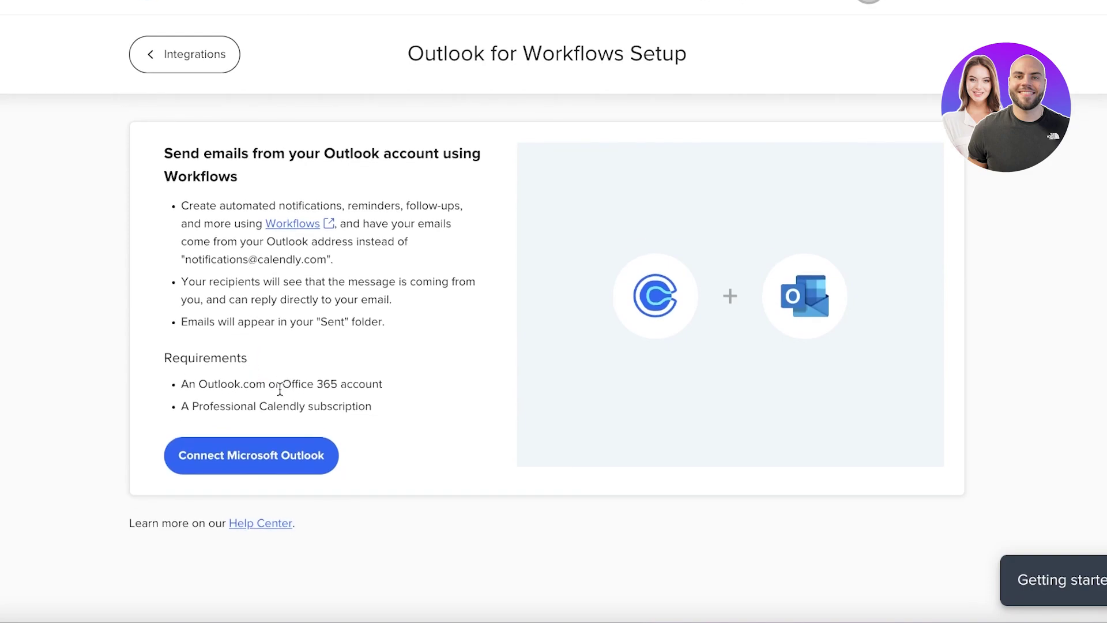
pyautogui.click(219, 462)
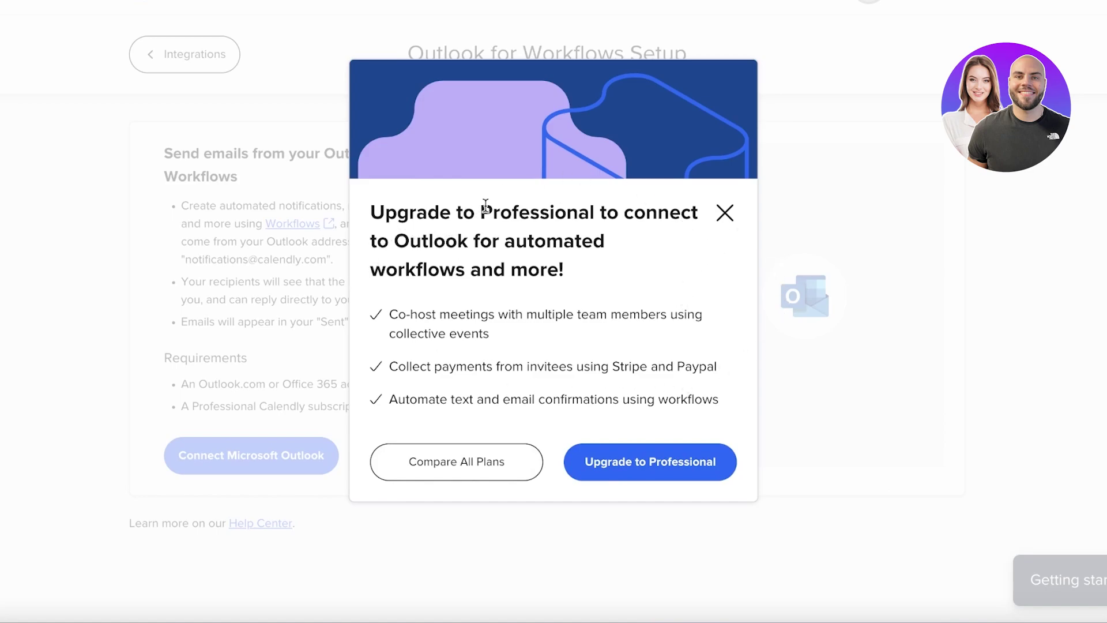
# View the Upgrade to Professional checkout, then close it without purchasing
pyautogui.click(655, 474)
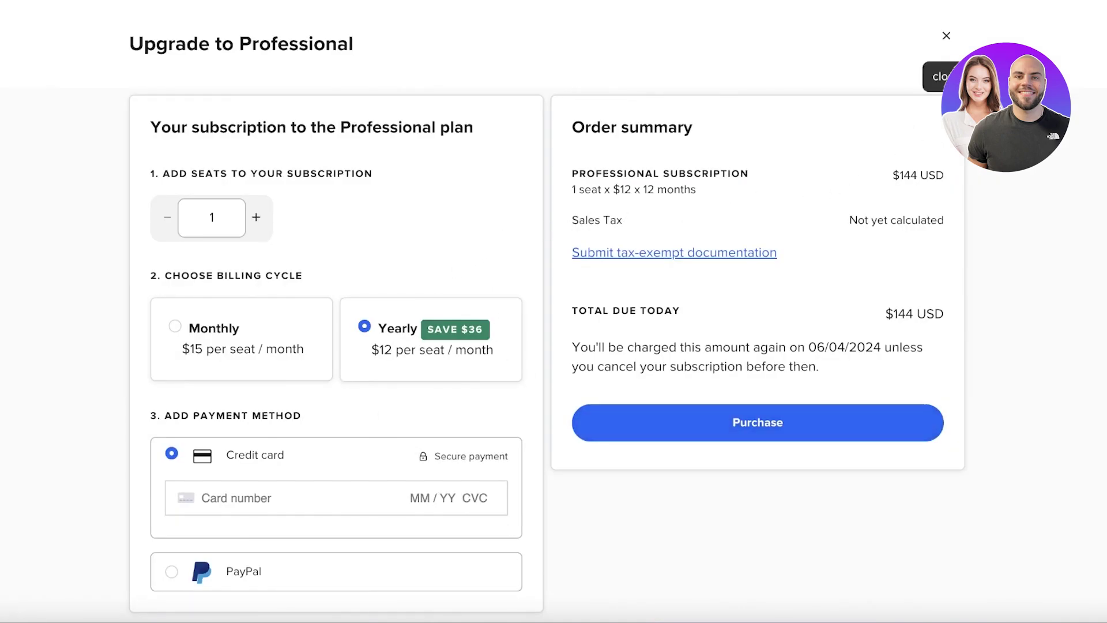
pyautogui.scroll(-2, 787, 111)
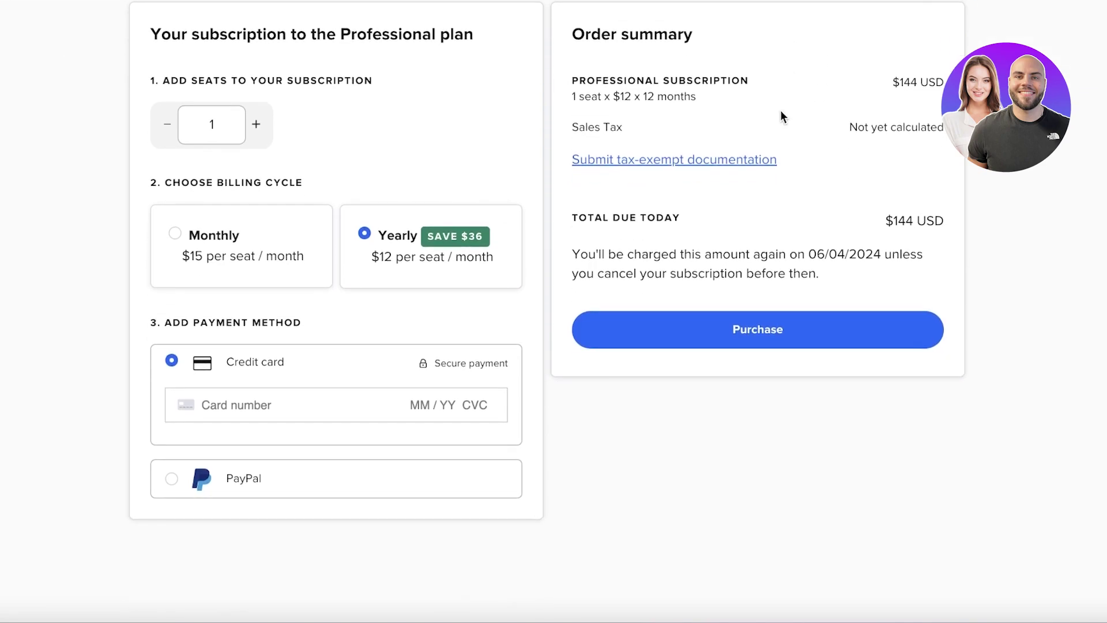
pyautogui.scroll(2, 912, 110)
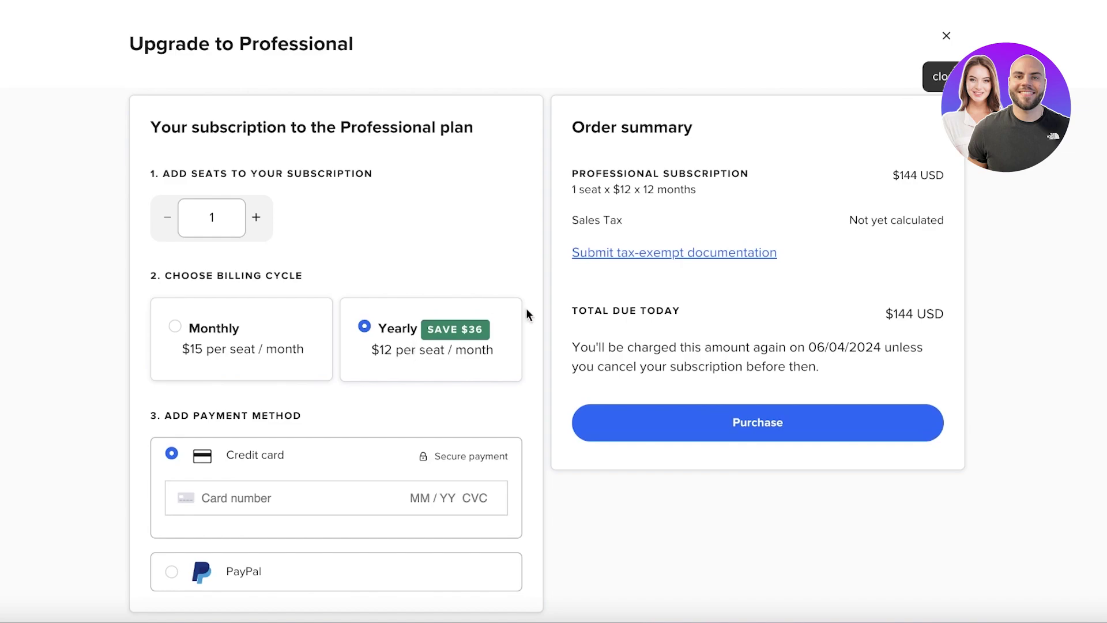
pyautogui.scroll(-1, 756, 296)
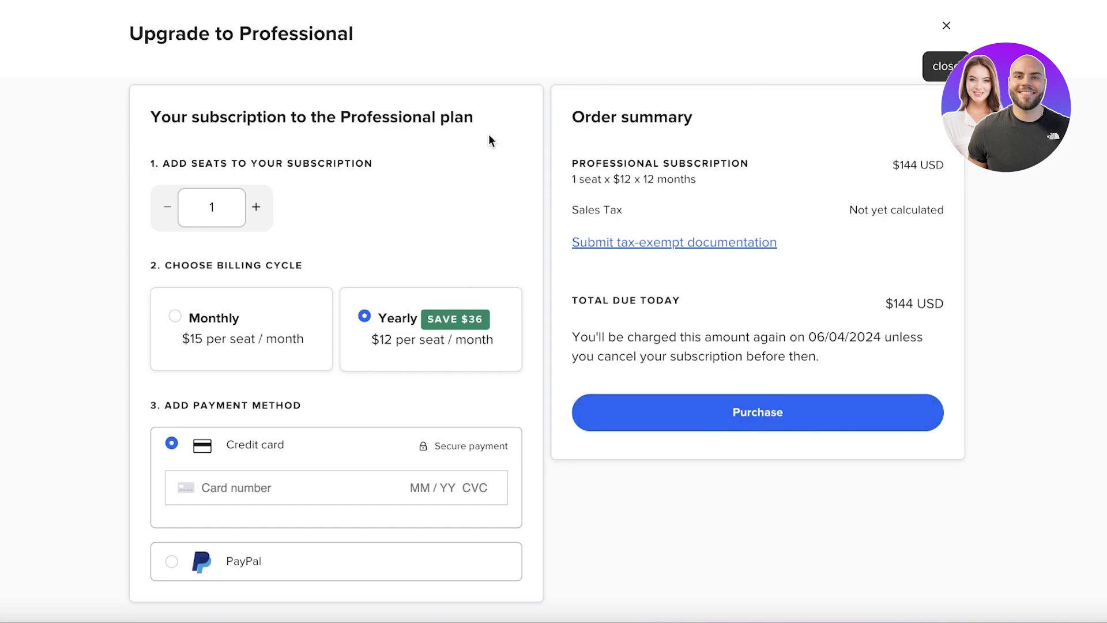
pyautogui.scroll(-1, 438, 135)
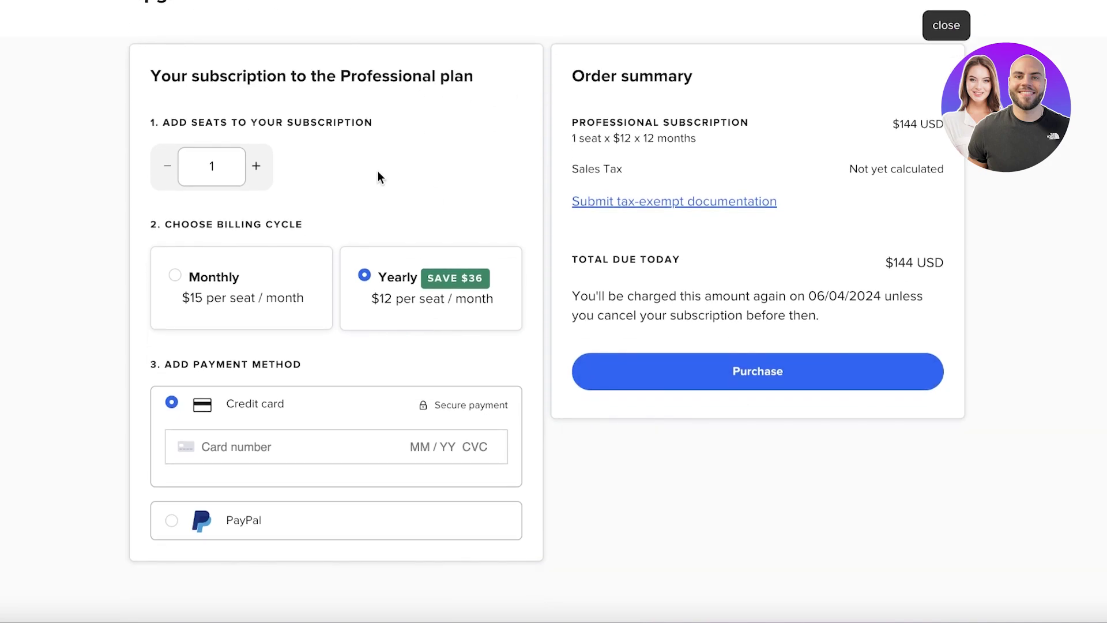
pyautogui.scroll(1, 385, 167)
pyautogui.click(944, 39)
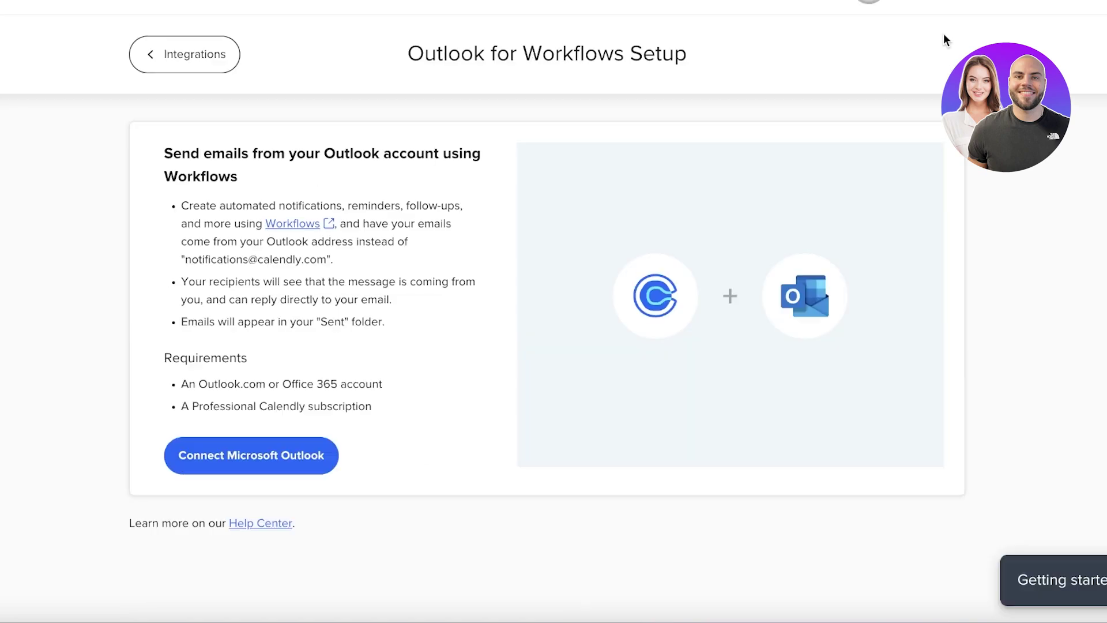
# In the Outlook calendar, create and save an event titled 'kk' on 6 April
pyautogui.scroll(1, 346, 197)
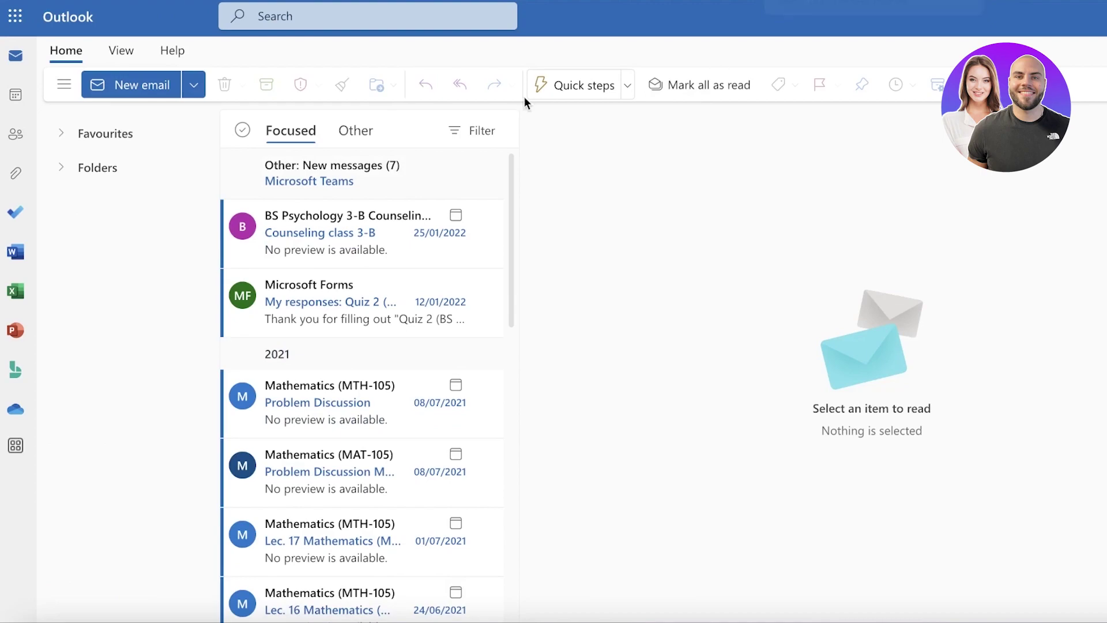
pyautogui.scroll(-2, 478, 372)
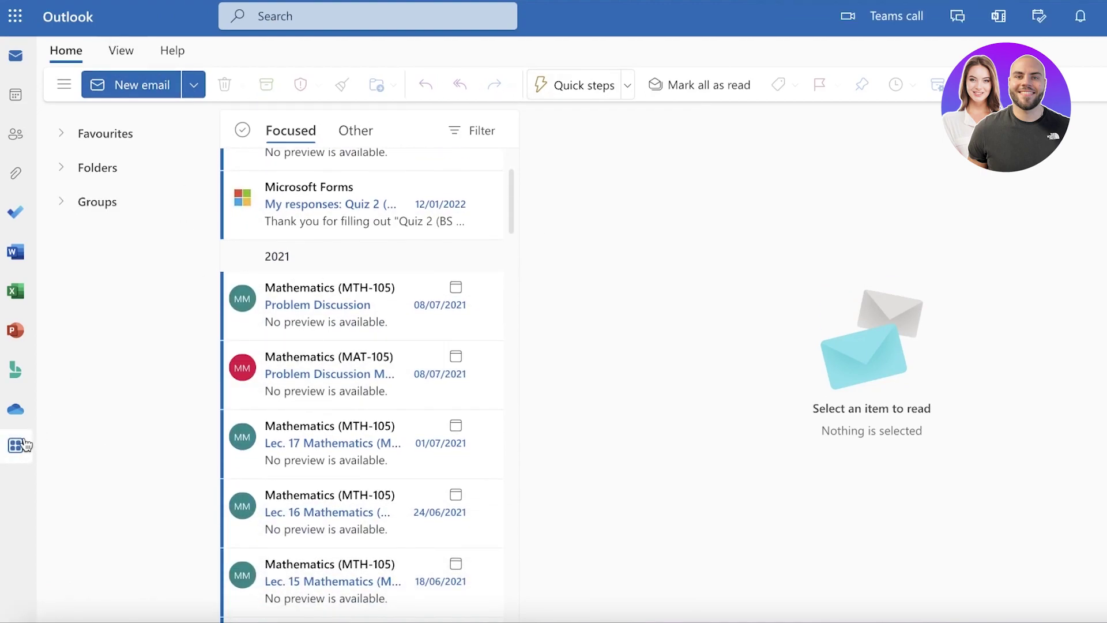
pyautogui.click(15, 95)
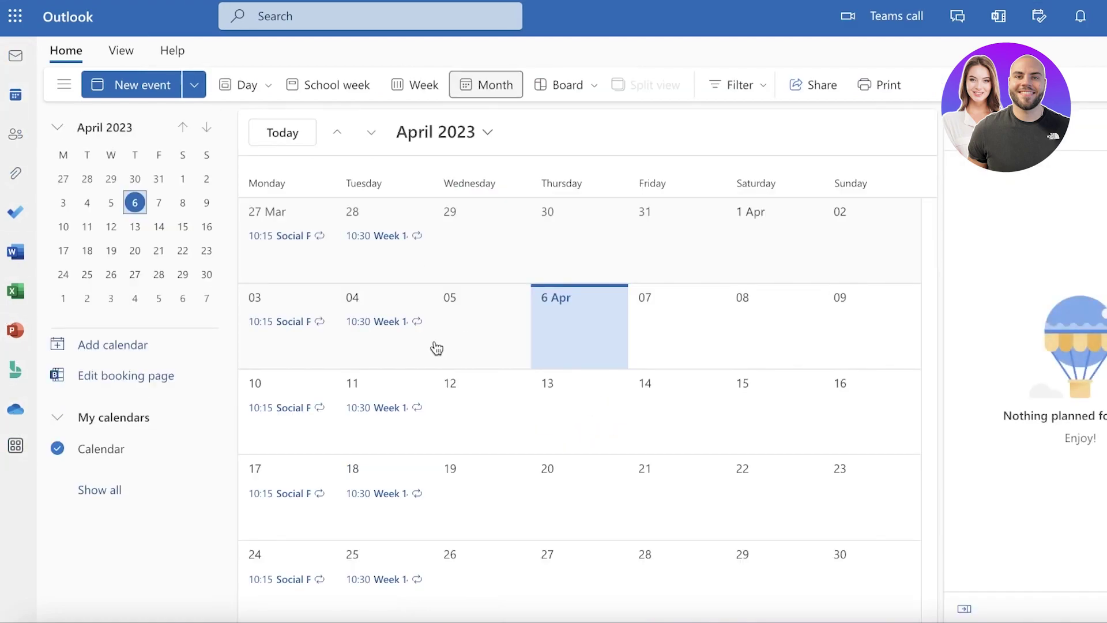
pyautogui.click(608, 334)
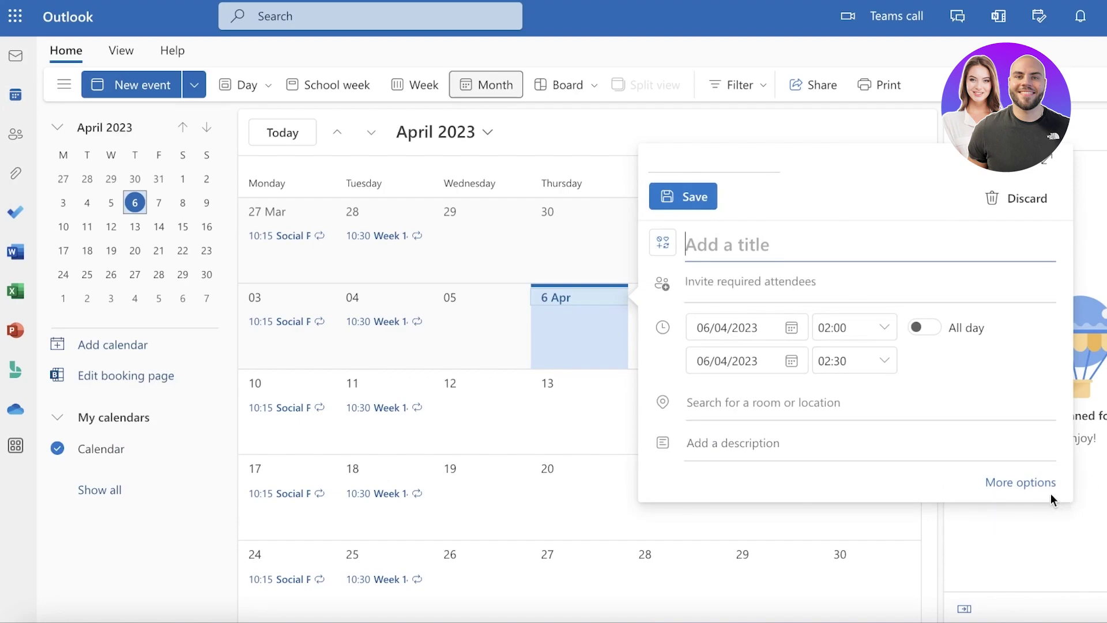
pyautogui.click(1018, 483)
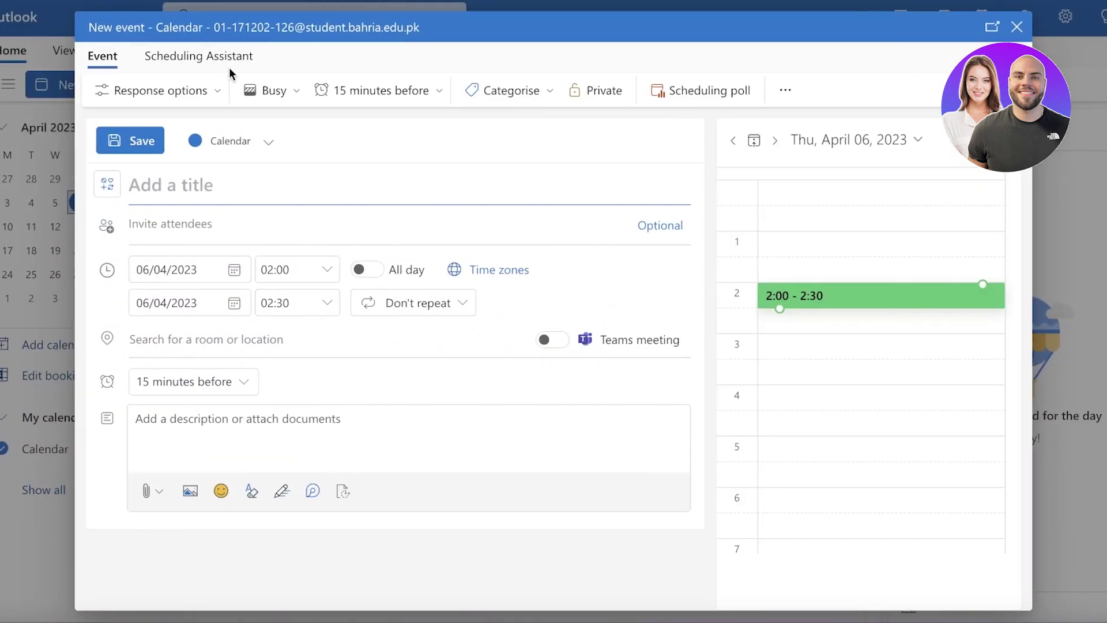
pyautogui.click(257, 92)
pyautogui.click(271, 91)
pyautogui.click(225, 183)
pyautogui.write('kk')
pyautogui.click(124, 141)
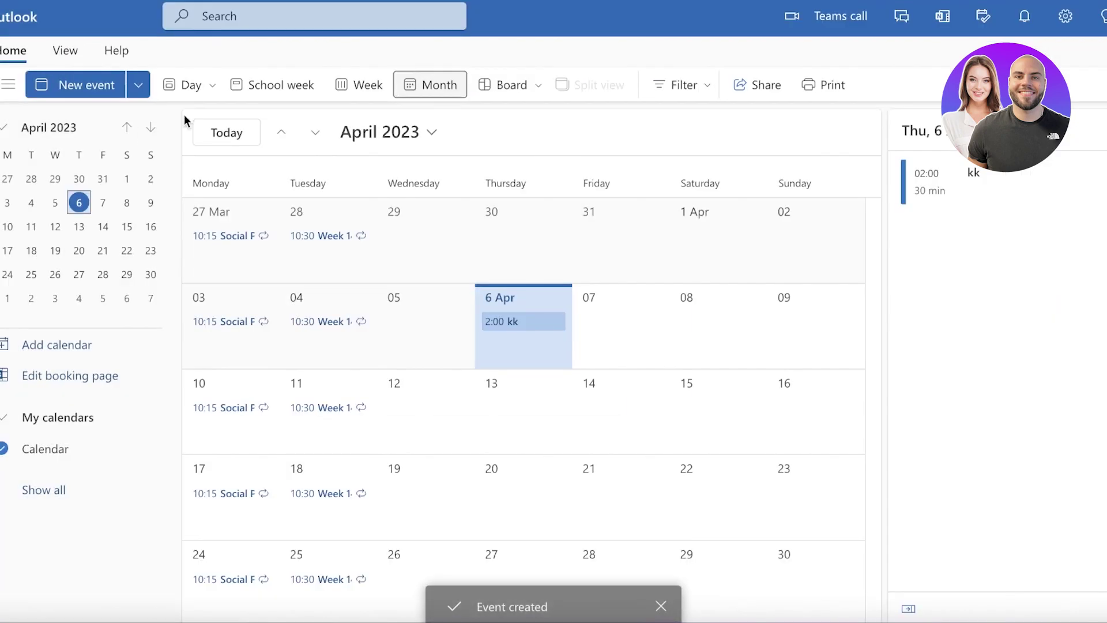
# Start a Friday 7 April event, check its scheduling assistant and calendar, then discard it
pyautogui.doubleClick(650, 351)
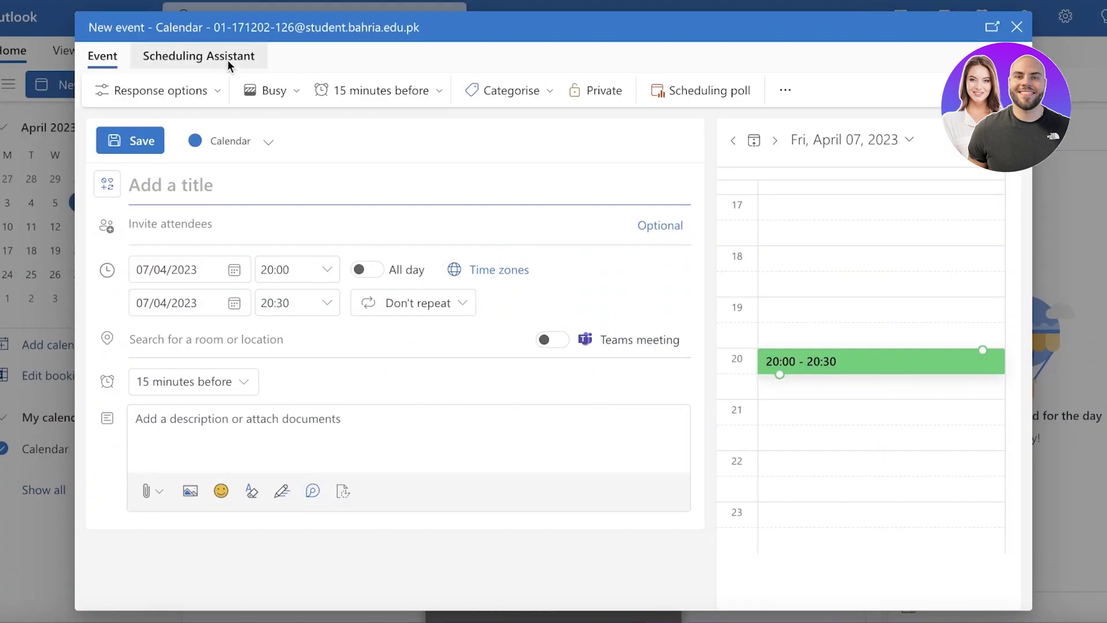
pyautogui.click(227, 60)
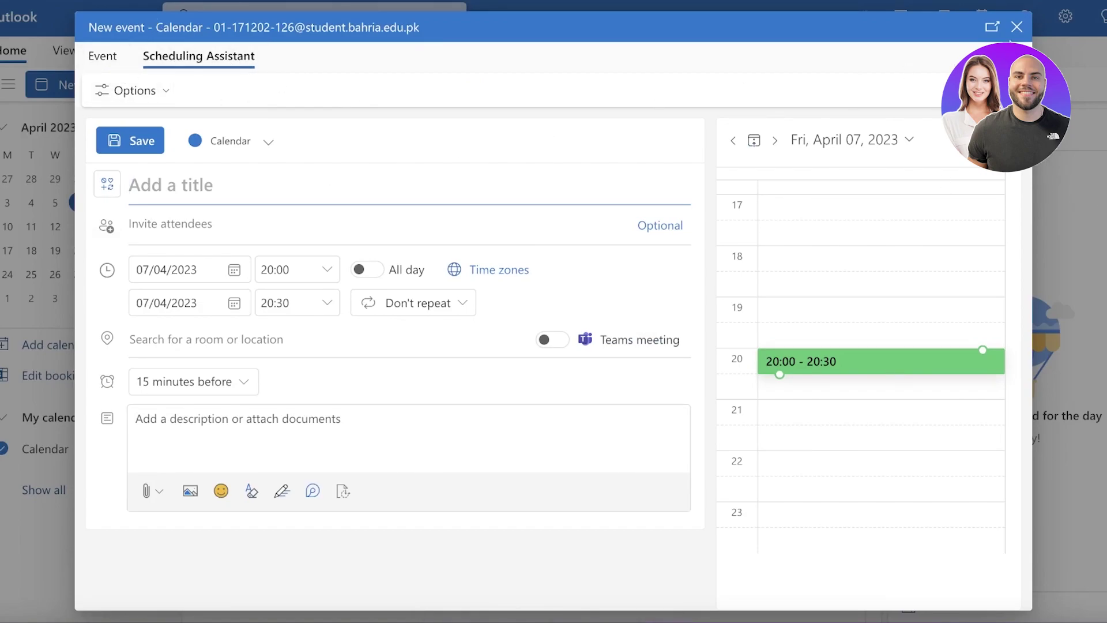
pyautogui.click(218, 141)
pyautogui.click(271, 143)
pyautogui.click(218, 139)
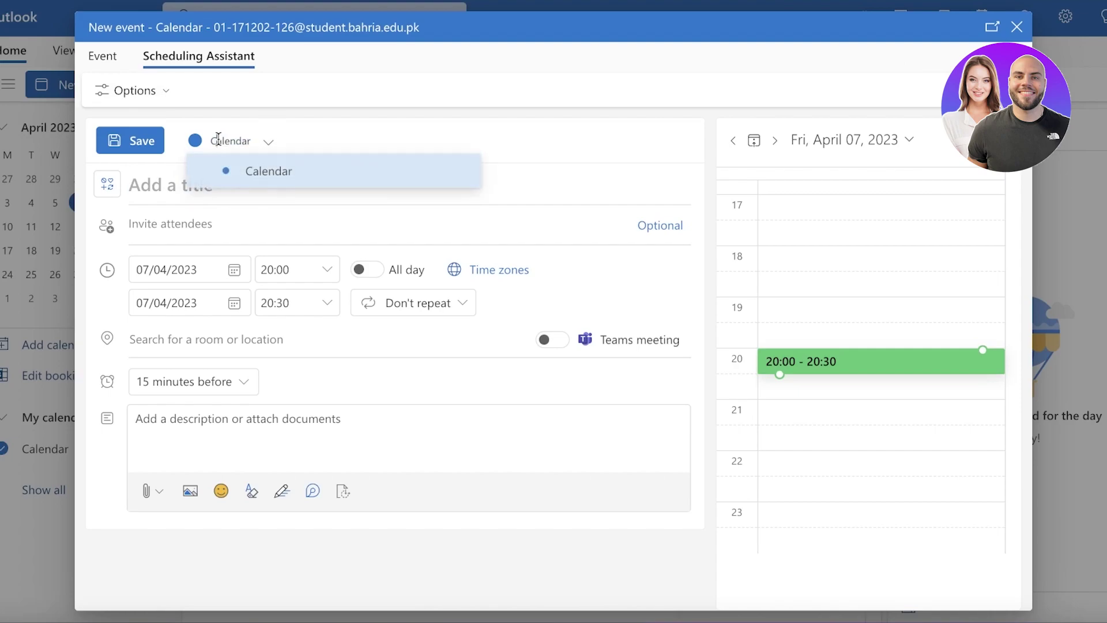
pyautogui.click(196, 141)
pyautogui.click(1016, 27)
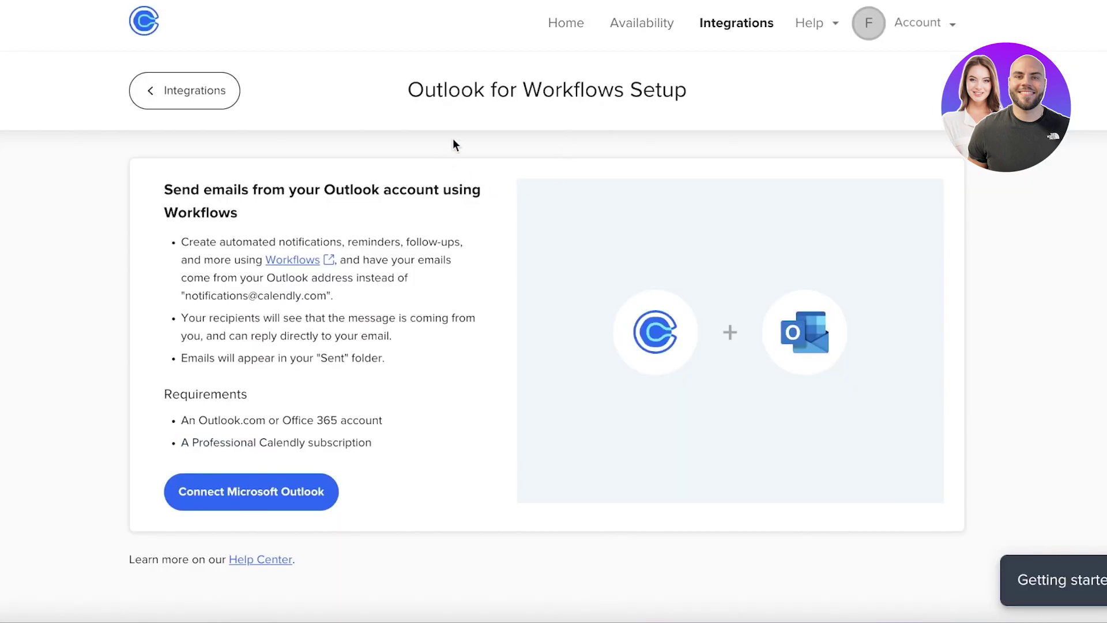
# Return to Calendly's Home page with the Event Types tab via the Calendly logo
pyautogui.click(143, 23)
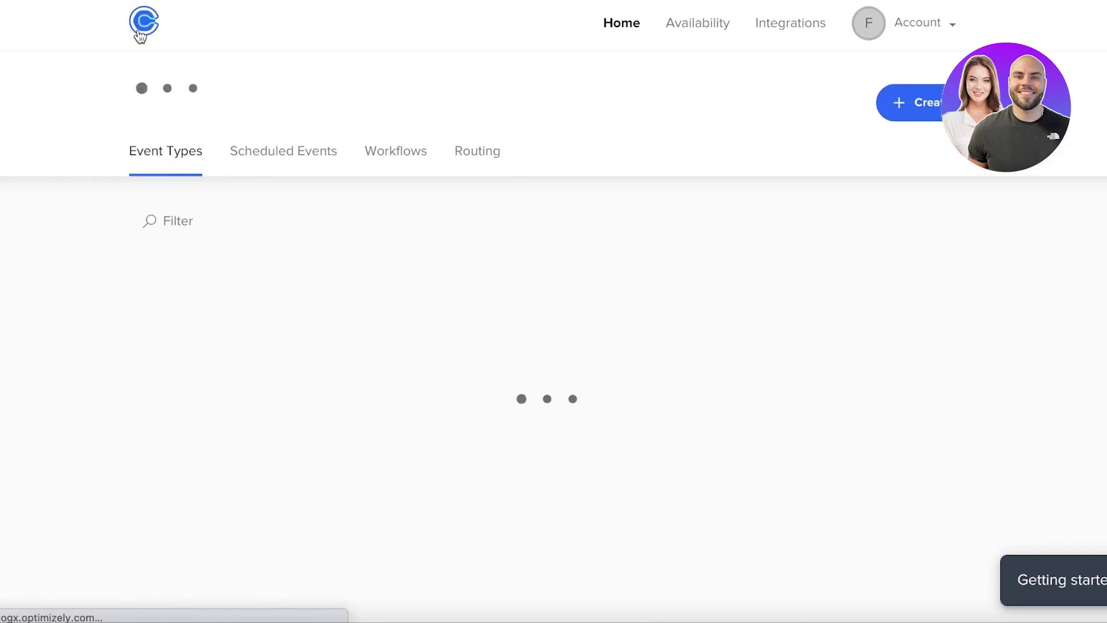